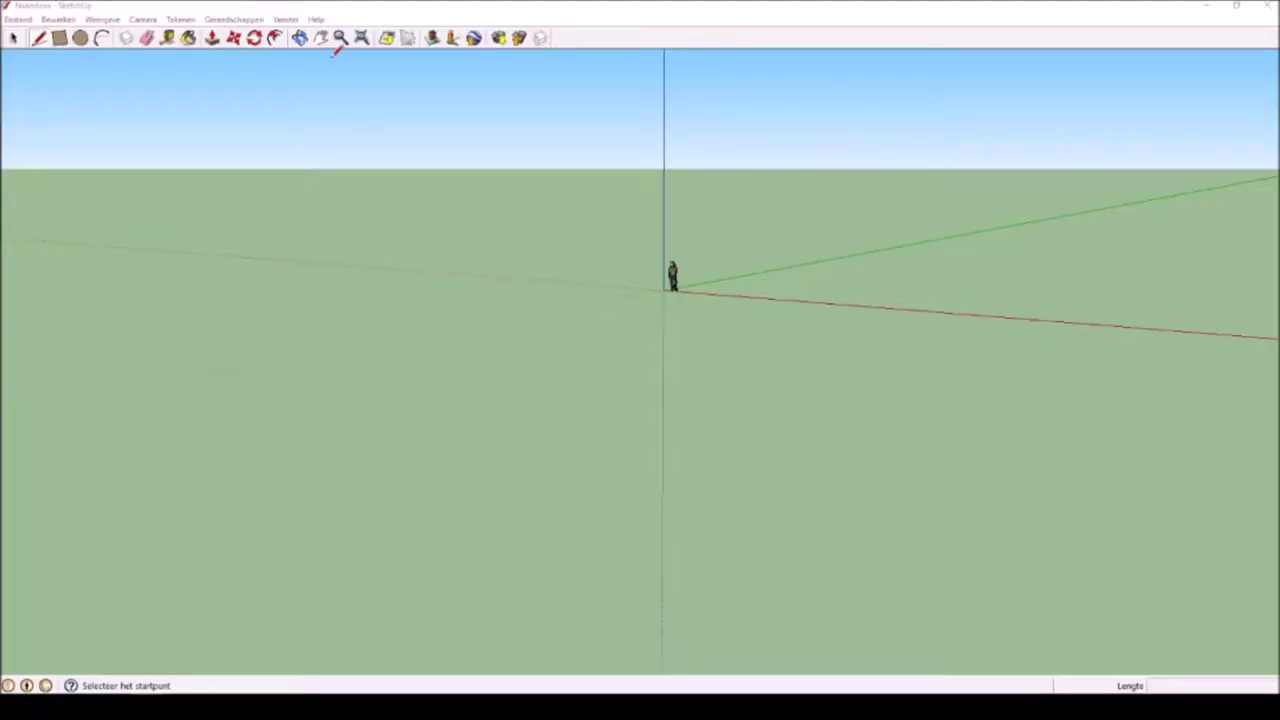
- Draw a 10.13 m by 4.59 m floor rectangle on the ground and begin a 0.15 m wall strip
{"action": "left_click", "coordinate": [320, 37]}
{"action": "mouse_move", "coordinate": [614, 234]}
{"action": "middle_mouse_down"}
{"action": "mouse_move", "coordinate": [663, 286]}
{"action": "mouse_move", "coordinate": [800, 243]}
{"action": "middle_mouse_up"}
{"action": "left_click_drag", "start_coordinate": [800, 243], "coordinate": [413, 390]}
{"action": "scroll", "coordinate": [630, 365], "scroll_direction": "up", "scroll_amount": 3}
{"action": "scroll", "coordinate": [720, 355], "scroll_direction": "up", "scroll_amount": 3}
{"action": "left_click_drag", "start_coordinate": [730, 295], "coordinate": [737, 348]}
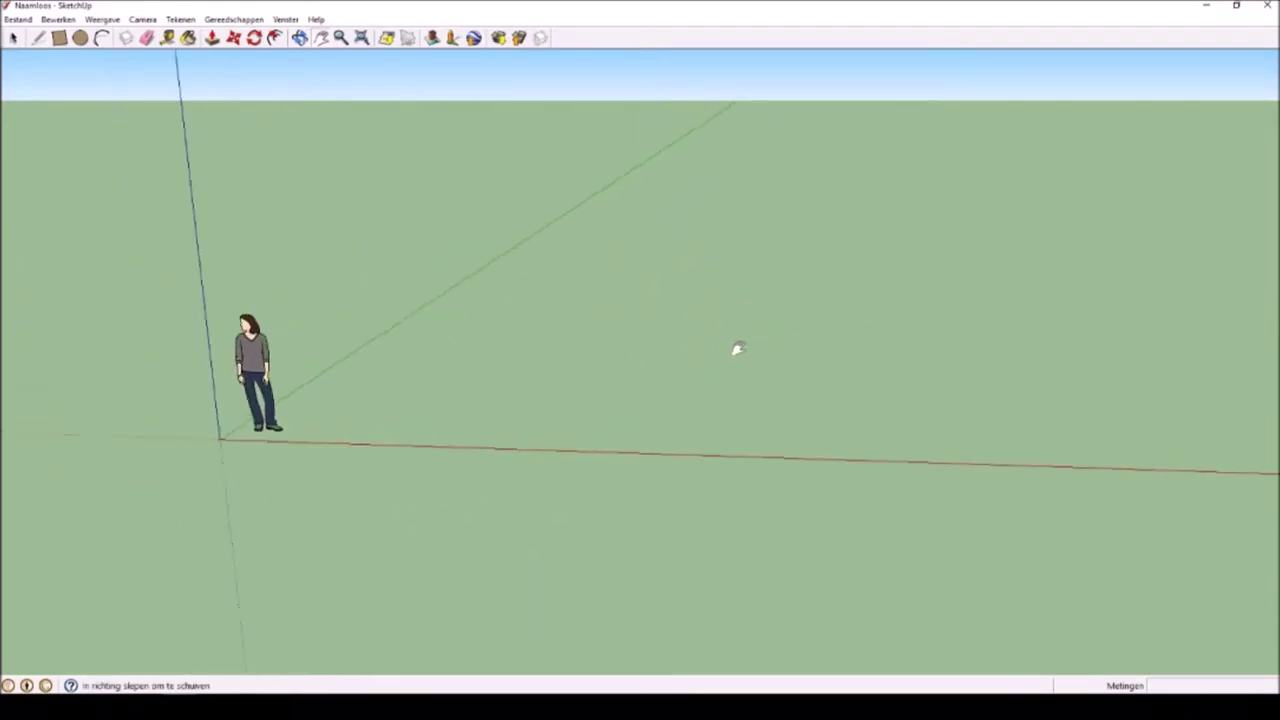
{"action": "left_click", "coordinate": [59, 37]}
{"action": "left_click", "coordinate": [367, 400]}
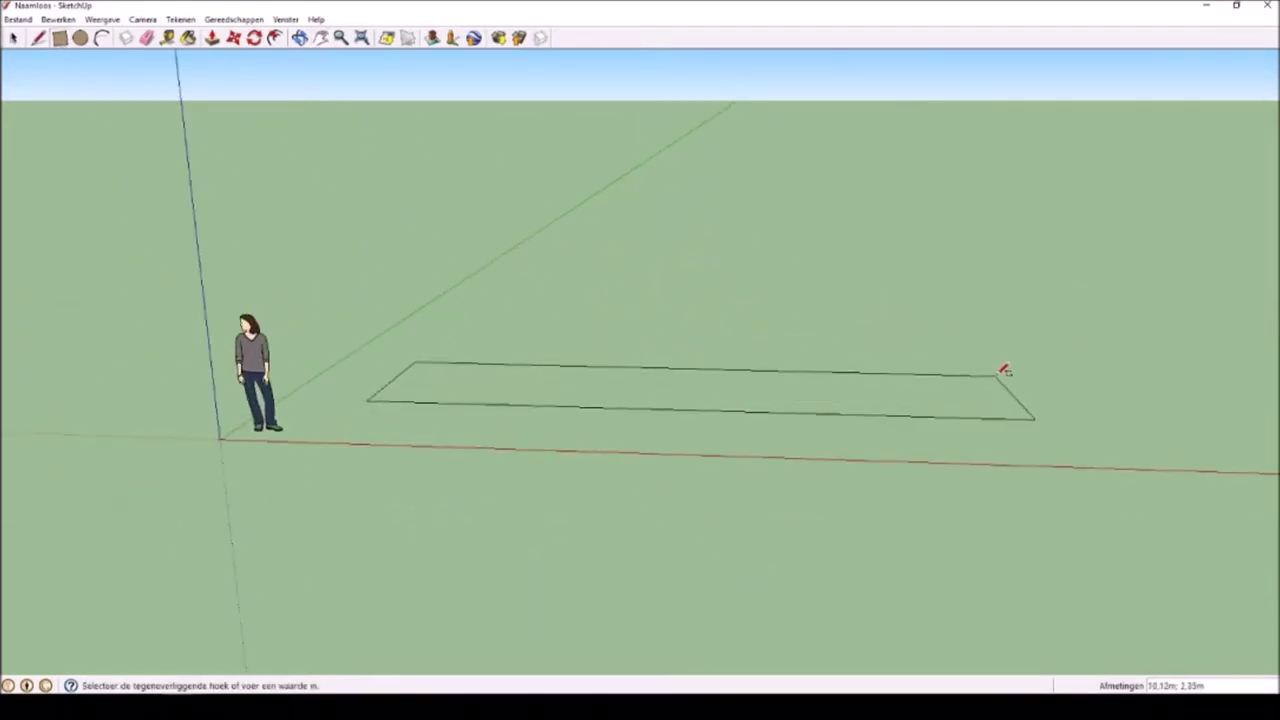
{"action": "left_click", "coordinate": [966, 334]}
{"action": "mouse_move", "coordinate": [654, 249]}
{"action": "middle_mouse_down"}
{"action": "mouse_move", "coordinate": [654, 637]}
{"action": "mouse_move", "coordinate": [719, 272]}
{"action": "mouse_move", "coordinate": [654, 263]}
{"action": "mouse_move", "coordinate": [605, 190]}
{"action": "middle_mouse_up"}
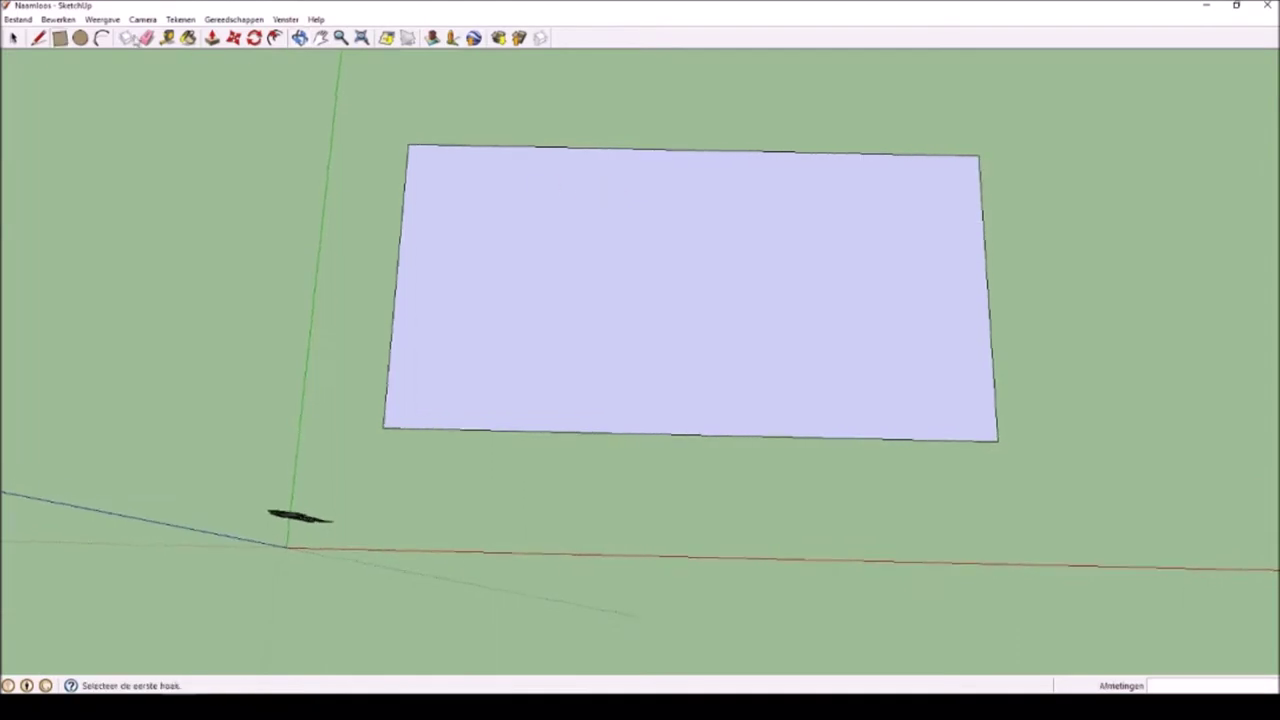
{"action": "left_click", "coordinate": [405, 433]}
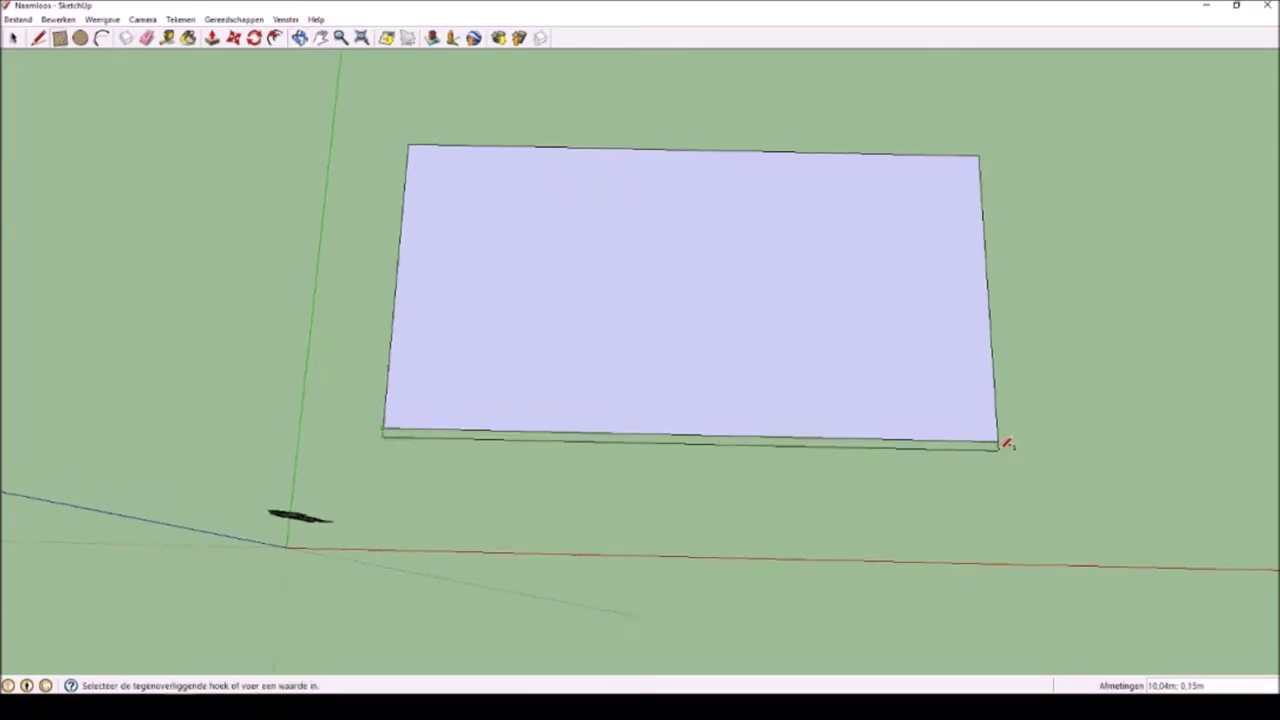
- Draw 0.15 m wall strips along the top, right and left edges of the floor
{"action": "left_click", "coordinate": [980, 150]}
{"action": "left_click", "coordinate": [982, 150]}
{"action": "left_click", "coordinate": [1007, 450]}
{"action": "left_click", "coordinate": [405, 135]}
{"action": "left_click", "coordinate": [380, 432]}
- Draw the interior partition strips and the small top-left room outline
{"action": "left_click", "coordinate": [394, 309]}
{"action": "left_click", "coordinate": [723, 320]}
{"action": "left_click", "coordinate": [722, 323]}
{"action": "left_click", "coordinate": [720, 434]}
{"action": "left_click", "coordinate": [407, 145]}
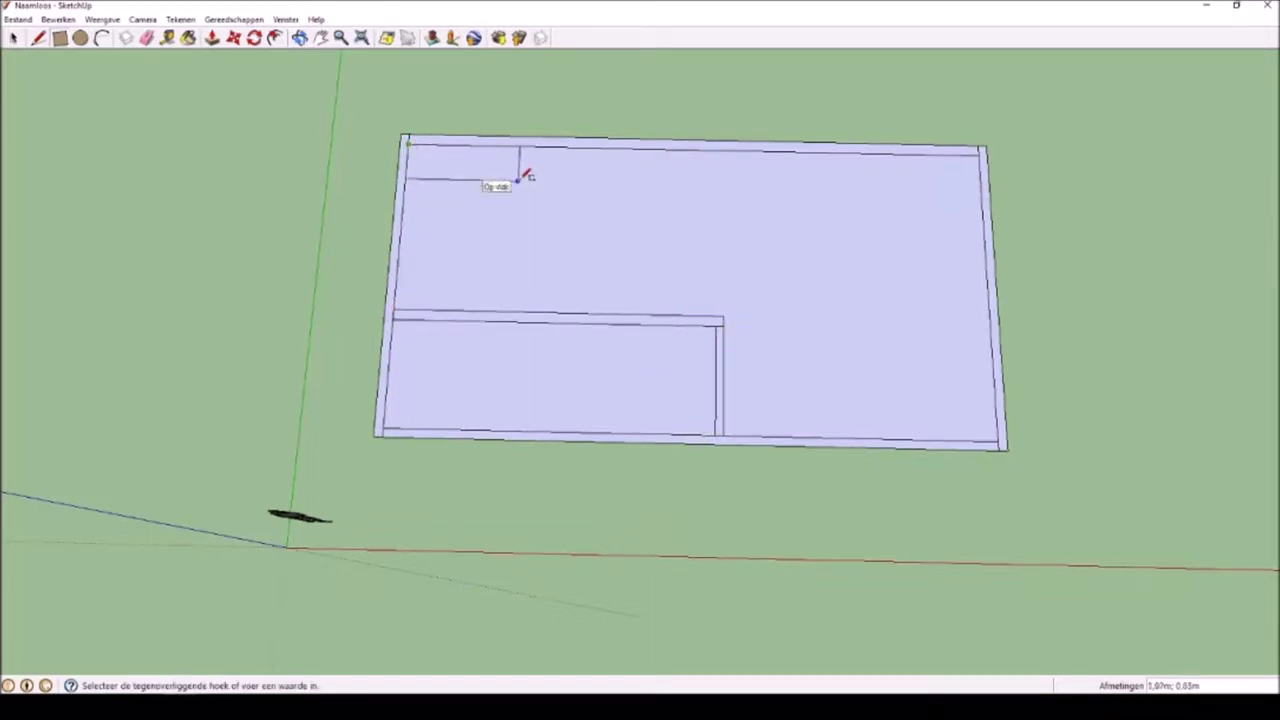
{"action": "left_click", "coordinate": [562, 180]}
{"action": "left_click", "coordinate": [561, 146]}
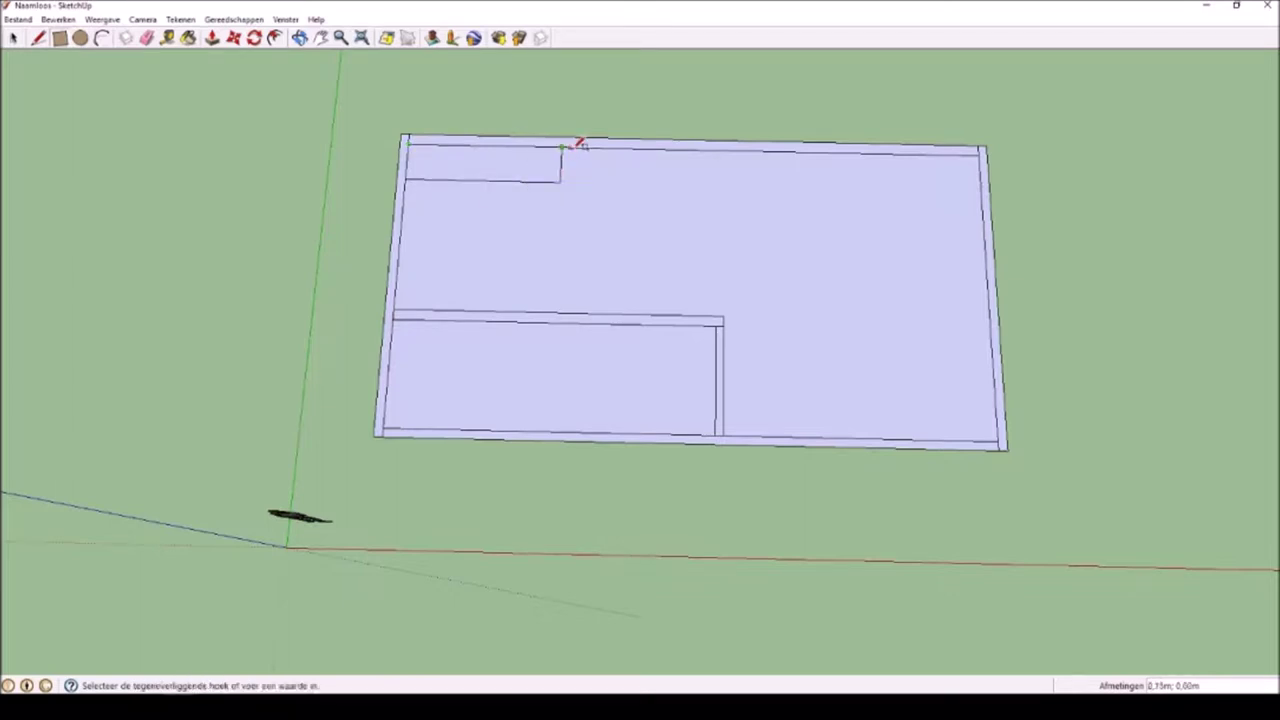
{"action": "left_click", "coordinate": [566, 251]}
- Draw a dividing line across a wall strip with the Line tool
{"action": "left_click", "coordinate": [40, 38]}
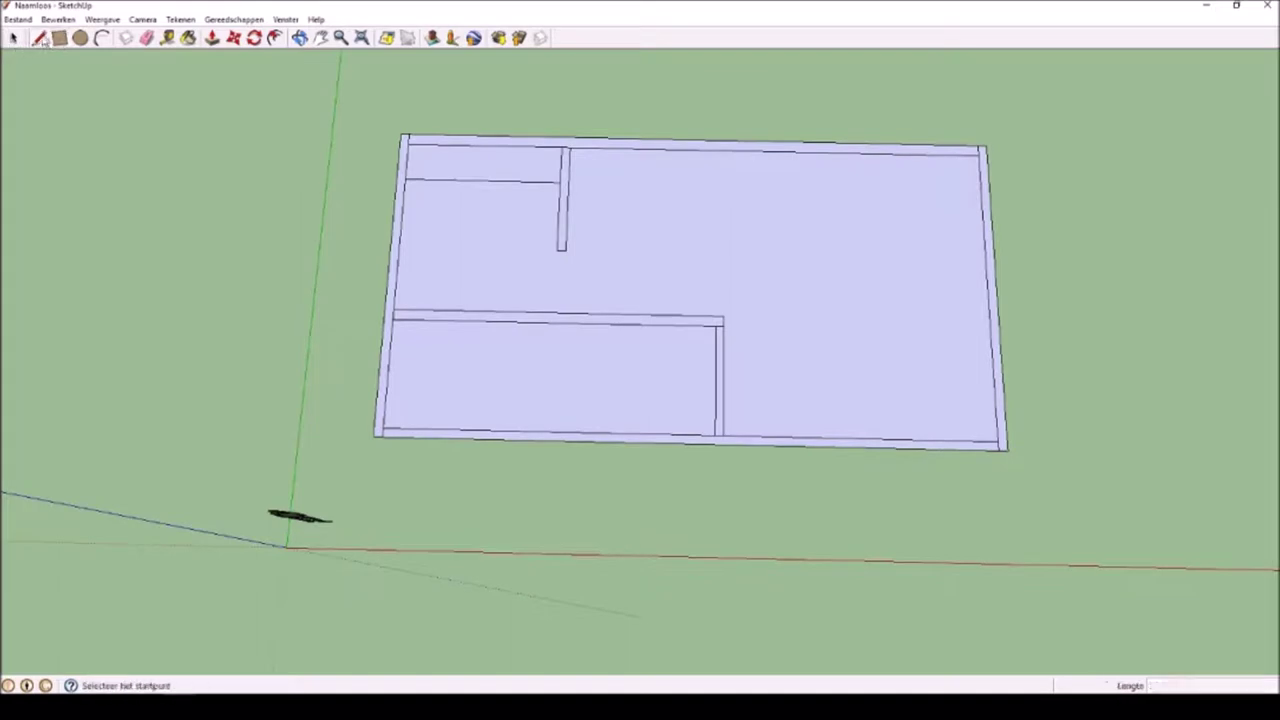
{"action": "left_click", "coordinate": [403, 158]}
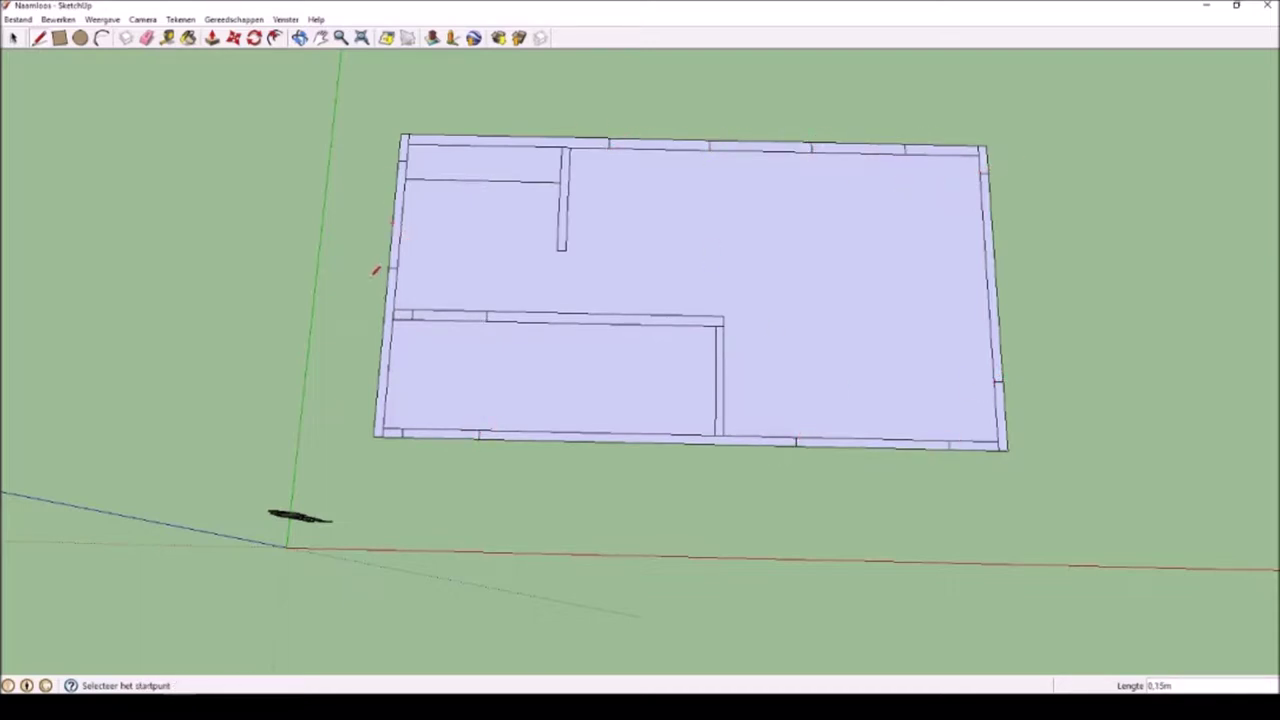
{"action": "middle_click_drag", "start_coordinate": [356, 303], "coordinate": [368, 112]}
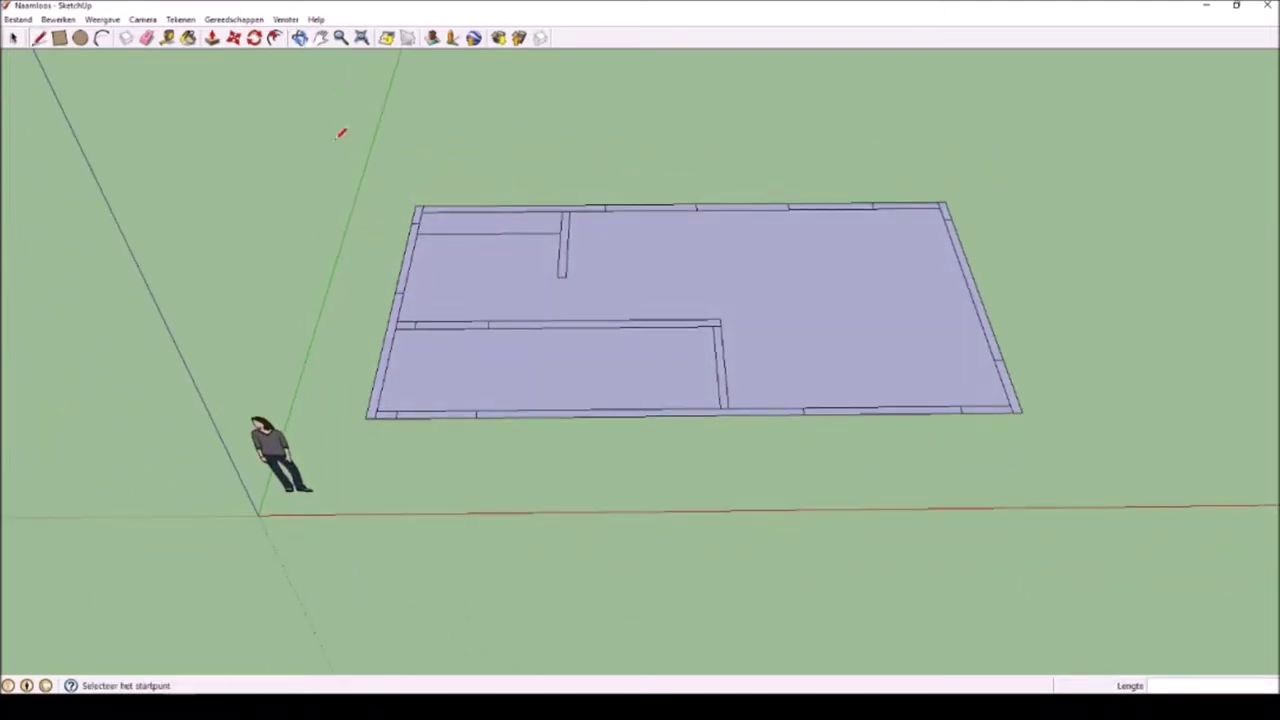
- Push/Pull the middle room face into a block and raise the interior wall strip 2.31 m
{"action": "left_click", "coordinate": [213, 38]}
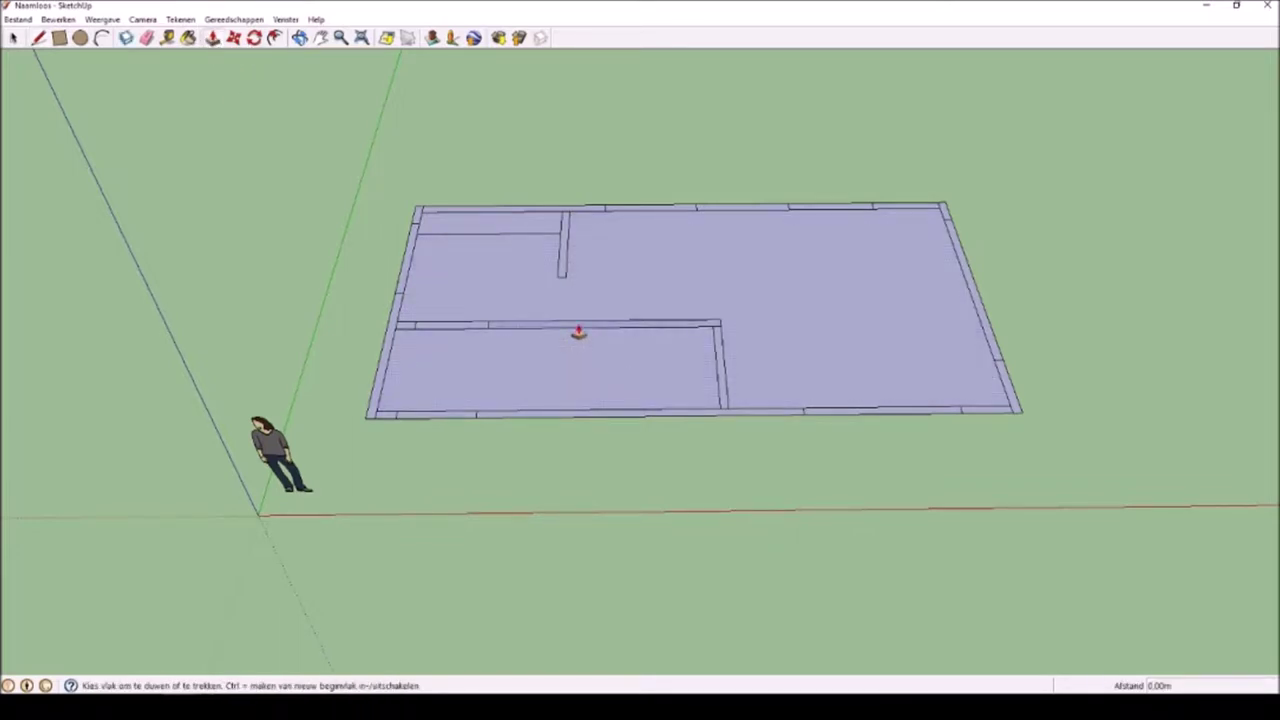
{"action": "left_click_drag", "start_coordinate": [578, 333], "coordinate": [574, 224]}
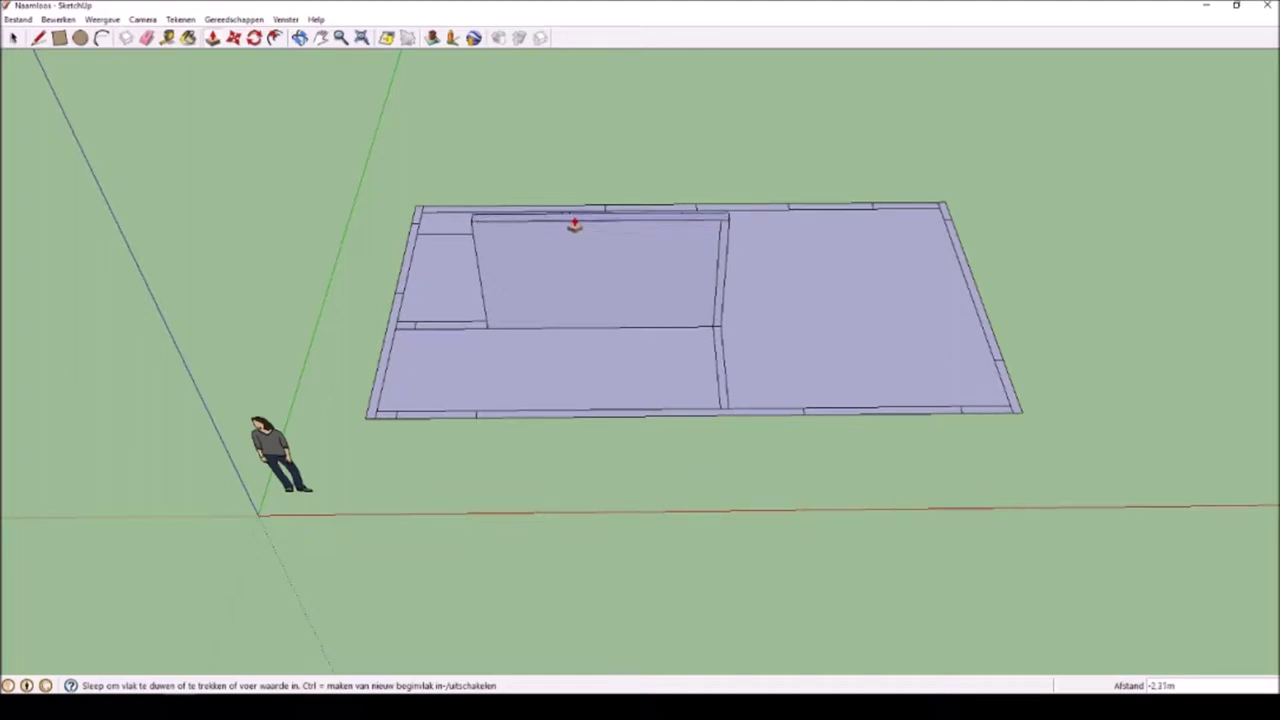
{"action": "left_click_drag", "start_coordinate": [574, 224], "coordinate": [572, 221]}
{"action": "left_click_drag", "start_coordinate": [717, 376], "coordinate": [720, 265]}
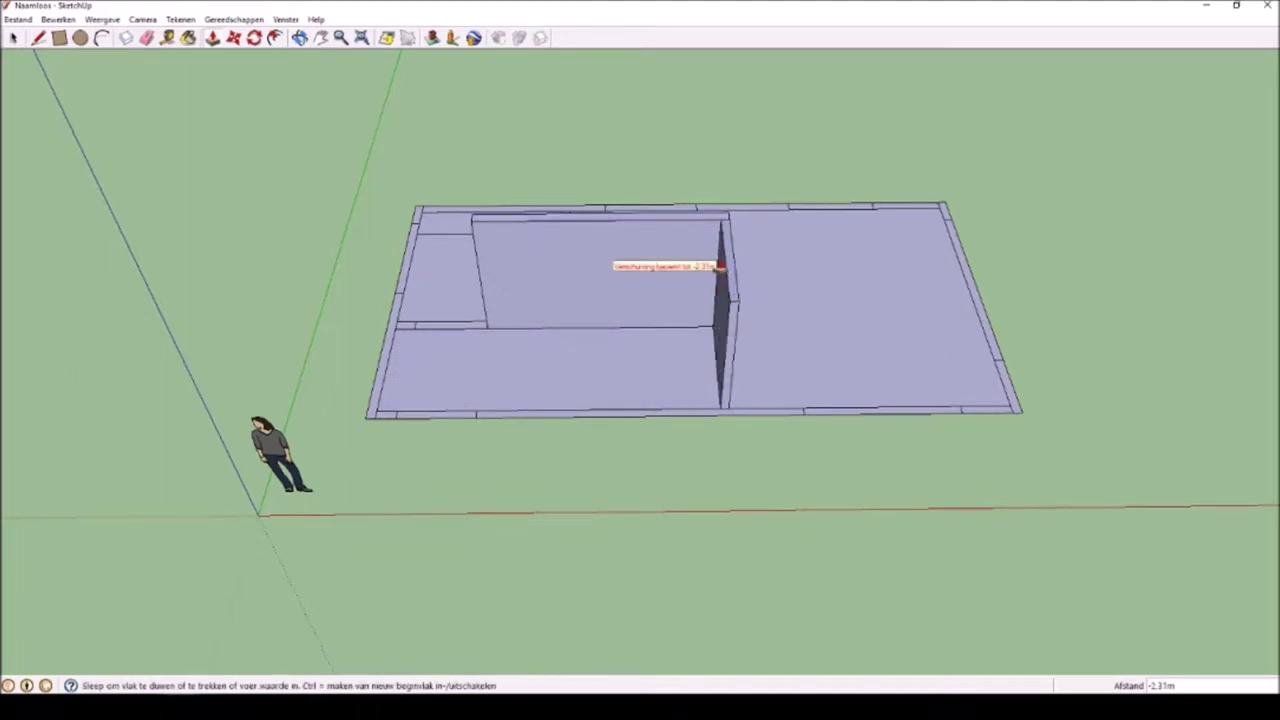
{"action": "middle_click_drag", "start_coordinate": [194, 194], "coordinate": [160, 100]}
{"action": "left_click", "coordinate": [66, 38]}
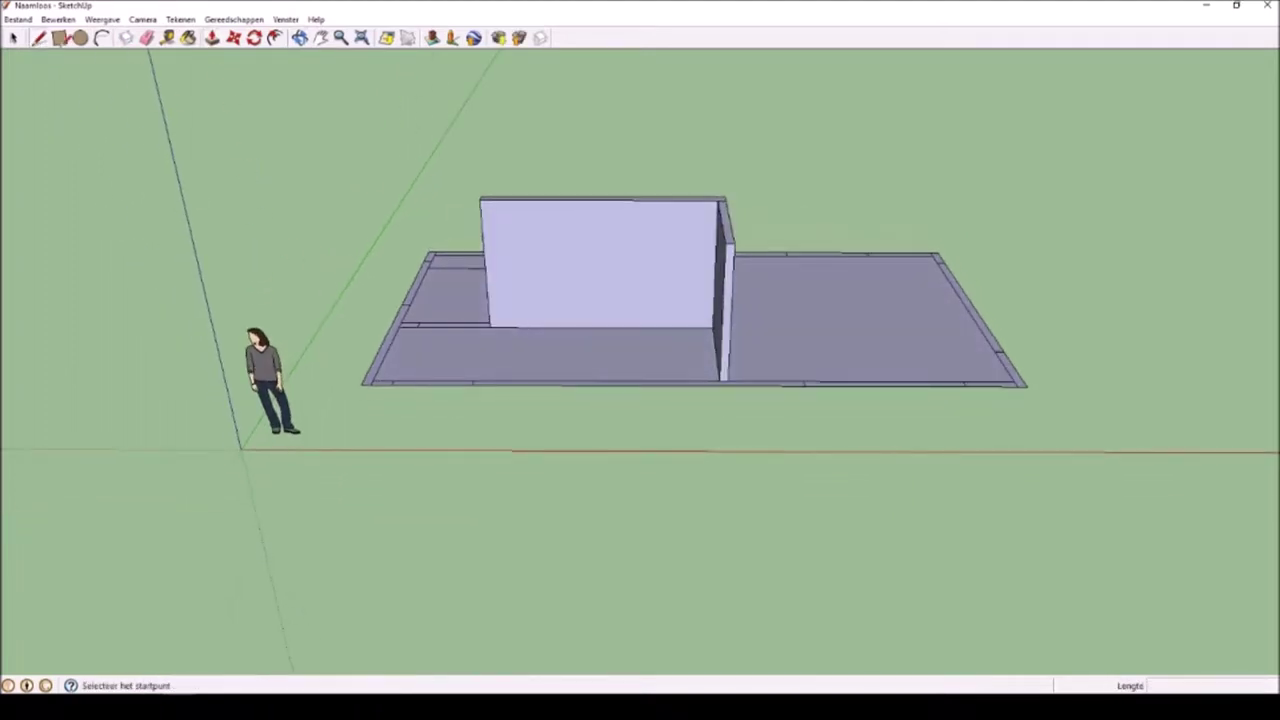
- Cut the block diagonally and push away the upper triangle to form a stair ramp
{"action": "left_click", "coordinate": [719, 199]}
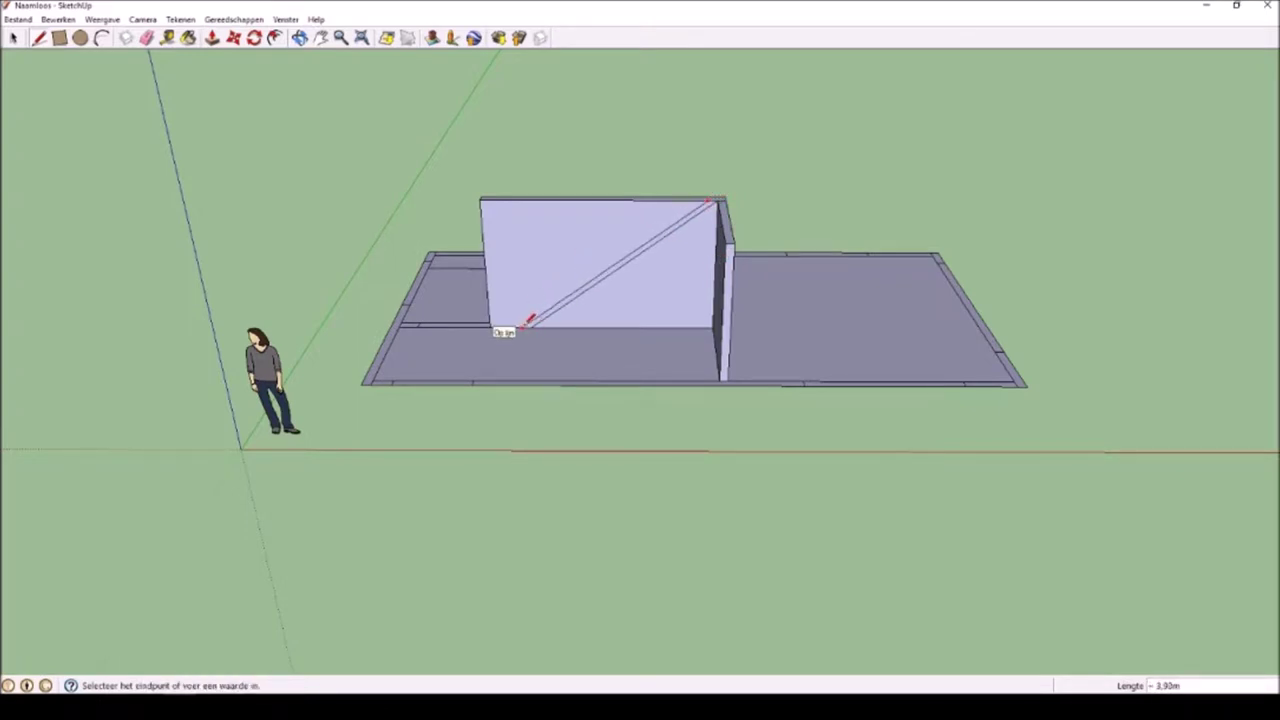
{"action": "left_click", "coordinate": [212, 38]}
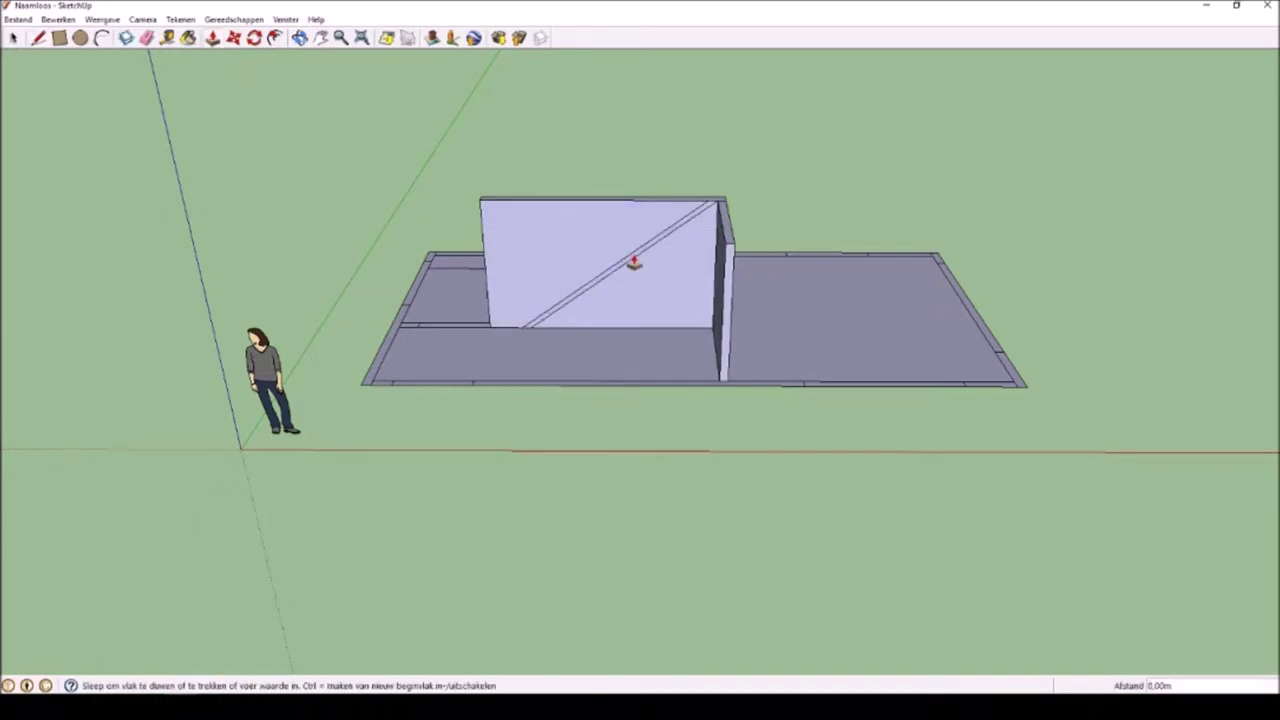
{"action": "left_click_drag", "start_coordinate": [634, 263], "coordinate": [331, 289]}
- Raise the left outer wall and the front wall face to full height
{"action": "scroll", "coordinate": [331, 289], "scroll_direction": "up", "scroll_amount": 3}
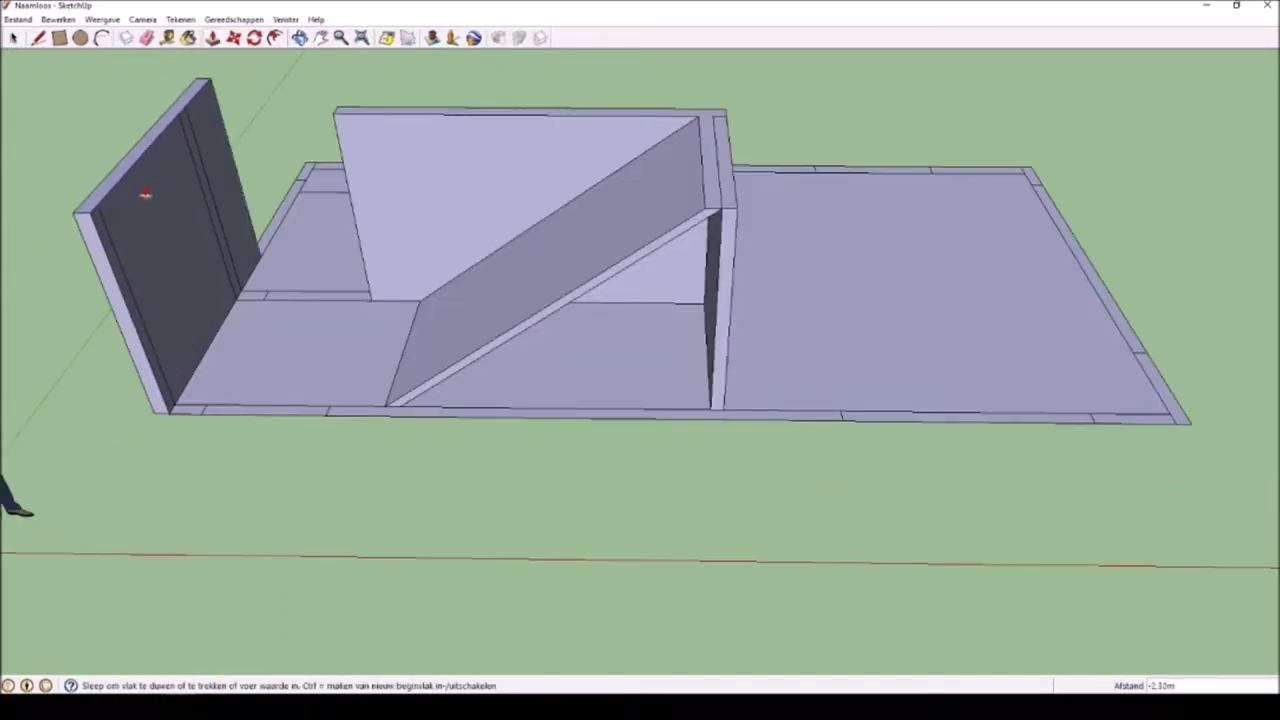
{"action": "left_click", "coordinate": [143, 194]}
{"action": "key", "text": "t"}
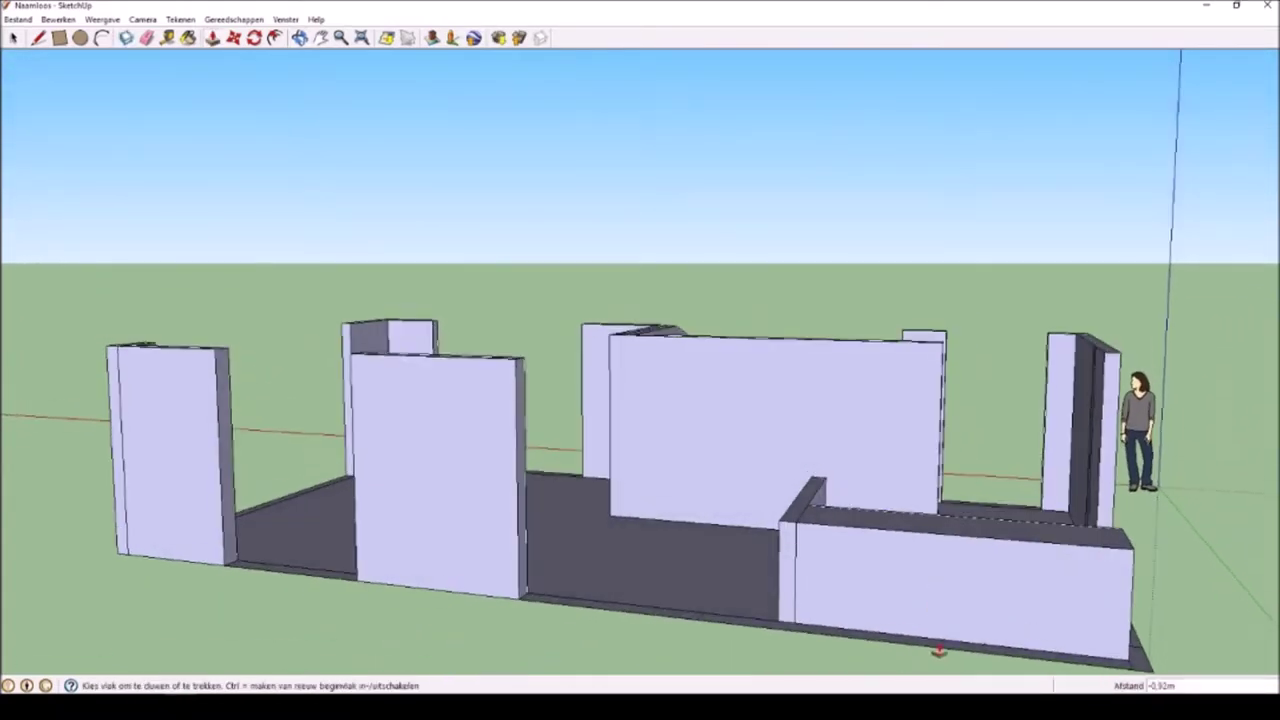
{"action": "left_click_drag", "start_coordinate": [926, 600], "coordinate": [940, 378]}
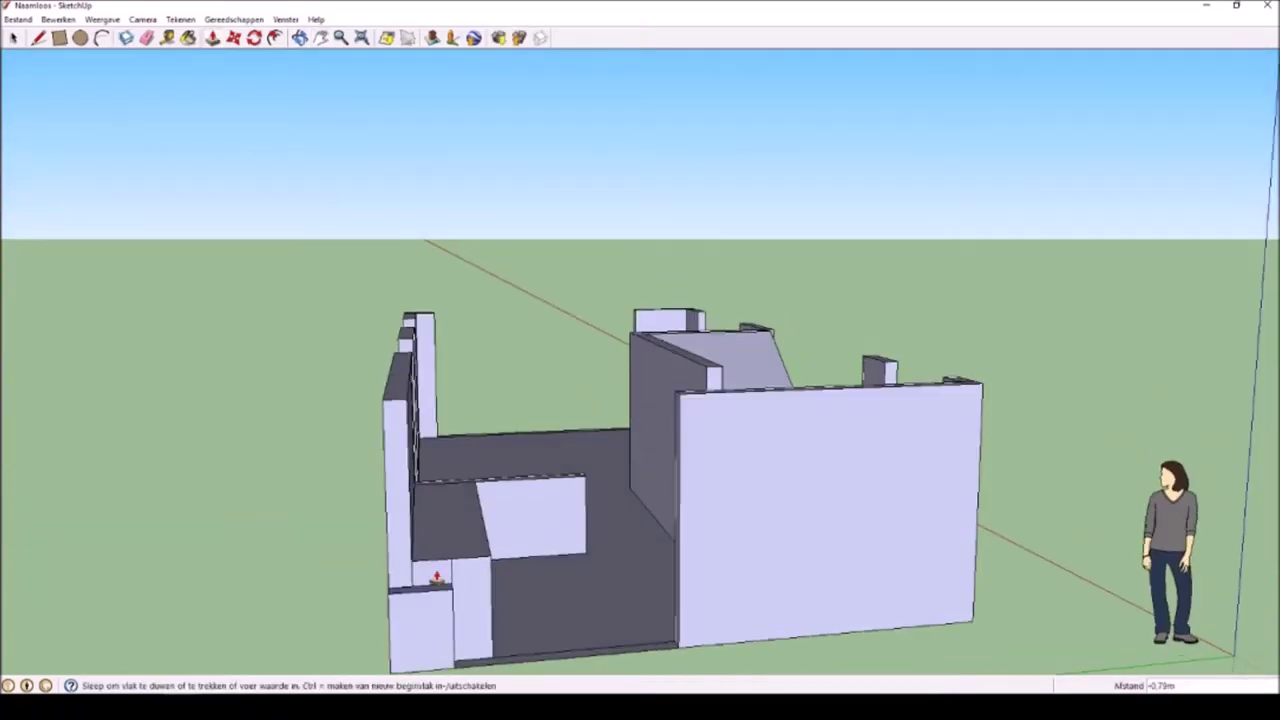
- Push/Pull the low front wall faces up to full height around the window gap
{"action": "mouse_move", "coordinate": [553, 660]}
{"action": "left_mouse_down"}
{"action": "mouse_move", "coordinate": [546, 540]}
{"action": "mouse_move", "coordinate": [551, 558]}
{"action": "left_mouse_up"}
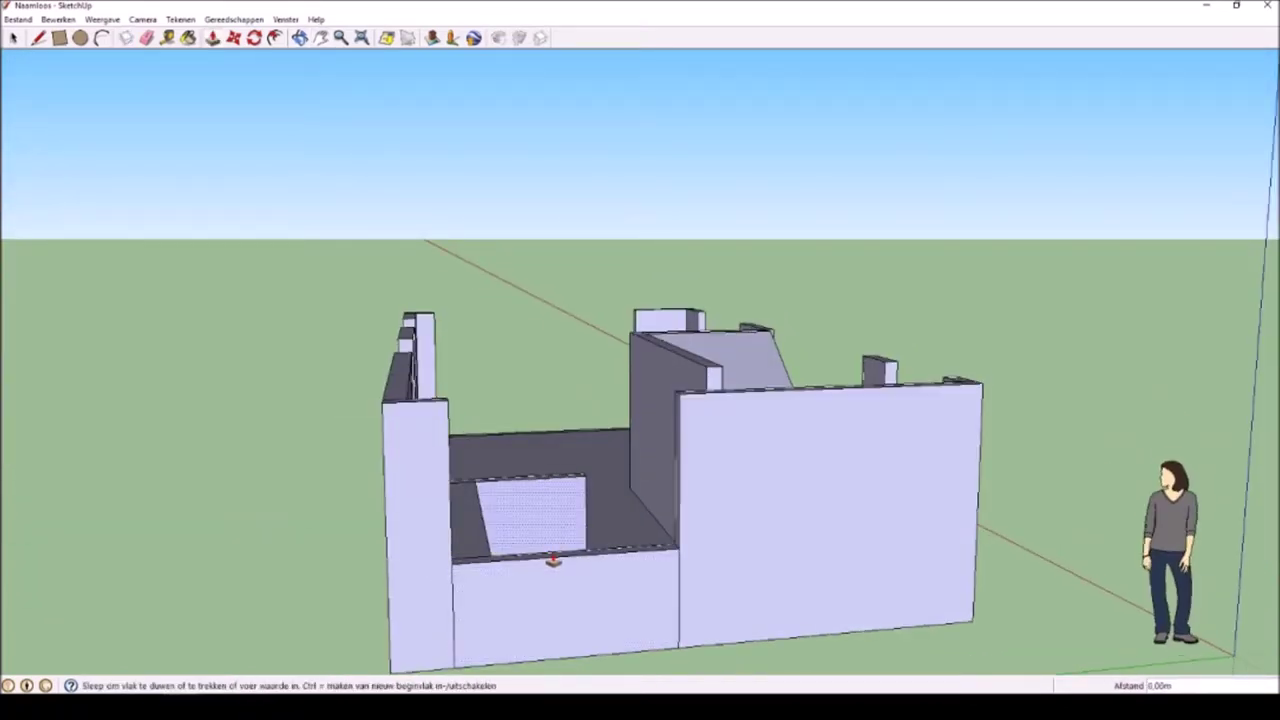
{"action": "middle_click_drag", "start_coordinate": [737, 643], "coordinate": [280, 569]}
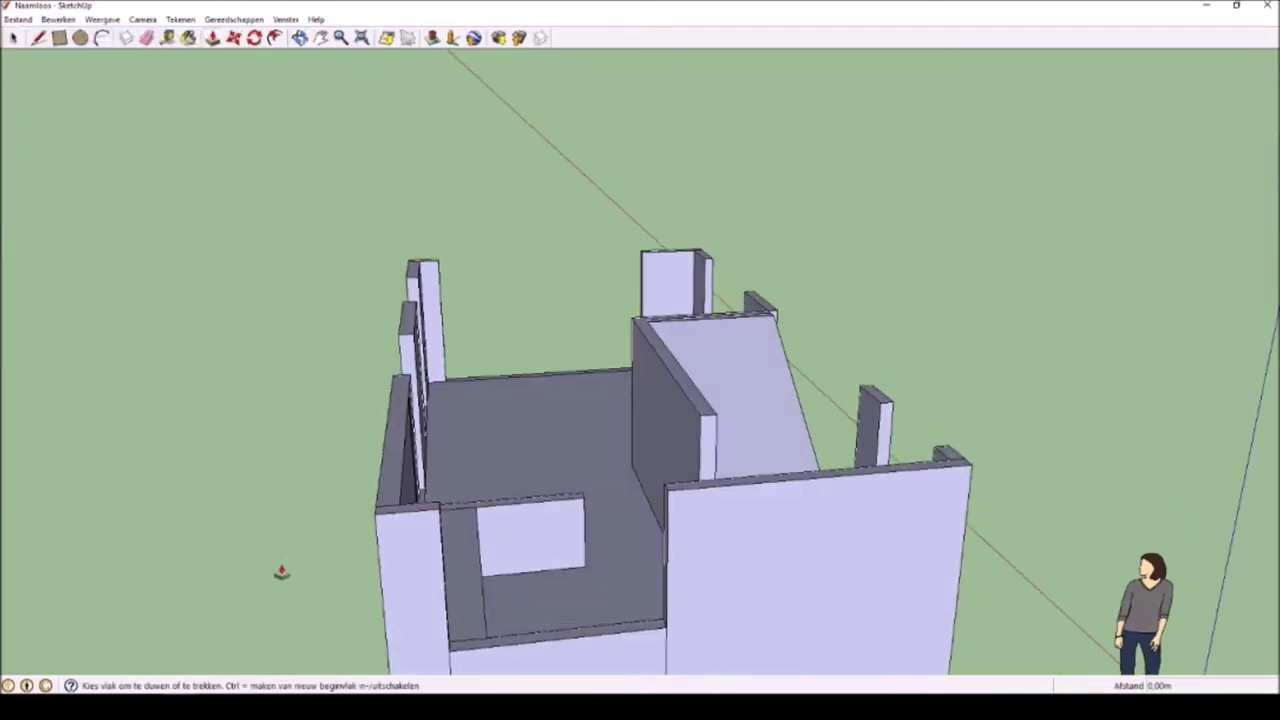
{"action": "left_click", "coordinate": [499, 644]}
{"action": "left_click", "coordinate": [497, 636]}
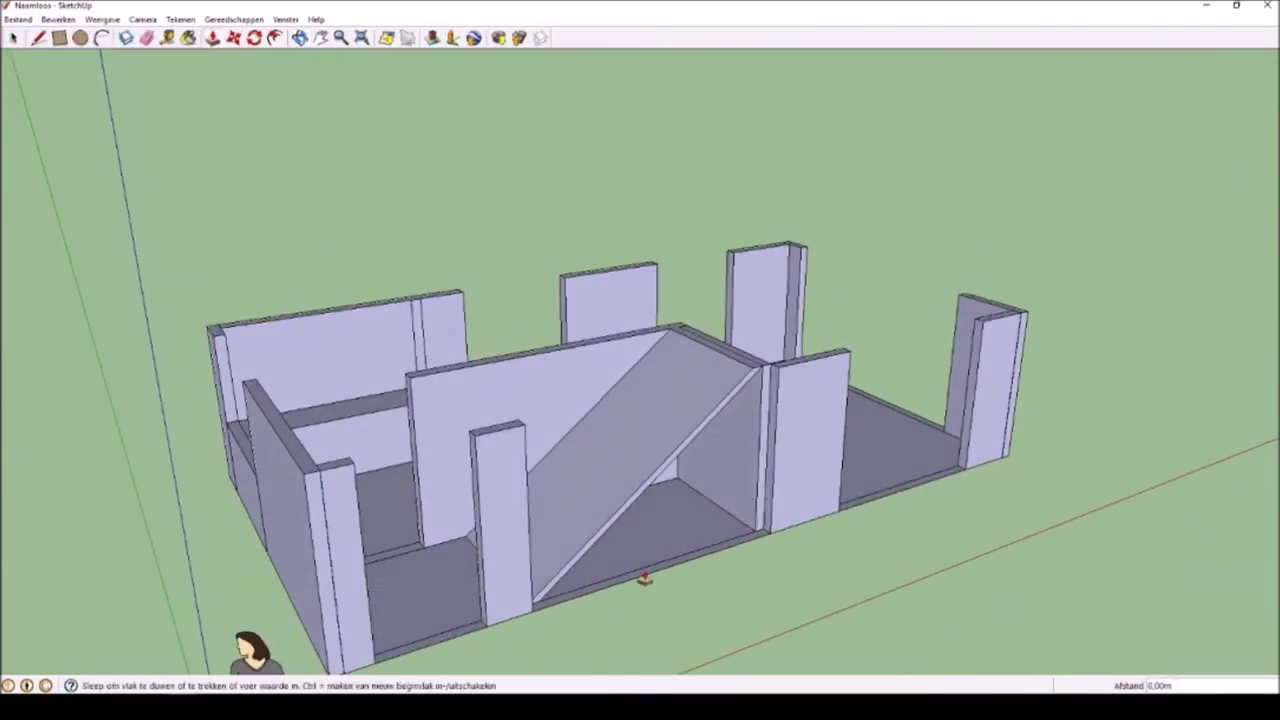
{"action": "mouse_move", "coordinate": [646, 571]}
{"action": "middle_mouse_down"}
{"action": "mouse_move", "coordinate": [589, 626]}
{"action": "mouse_move", "coordinate": [470, 600]}
{"action": "middle_mouse_up"}
- Draw a face under the staircase, extrude it into a wall, and raise a low sill in the gap
{"action": "left_click", "coordinate": [59, 37]}
{"action": "left_click", "coordinate": [405, 544]}
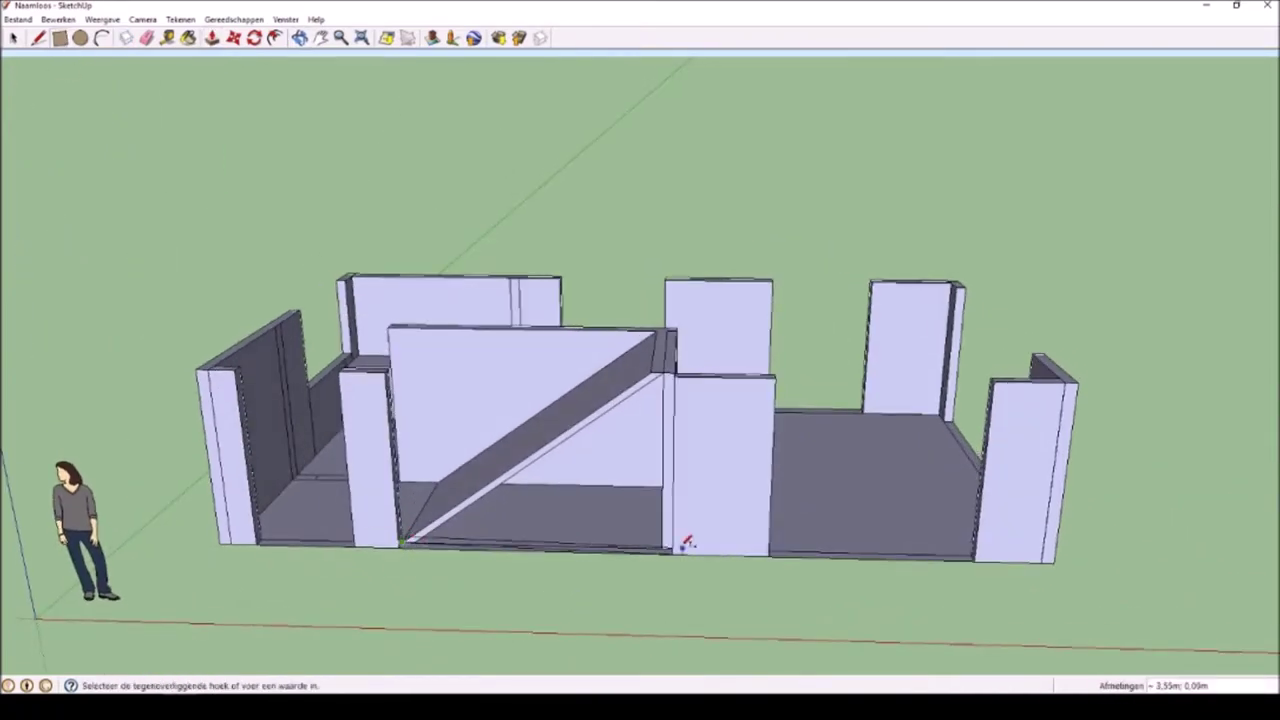
{"action": "left_click", "coordinate": [681, 548]}
{"action": "left_click", "coordinate": [219, 37]}
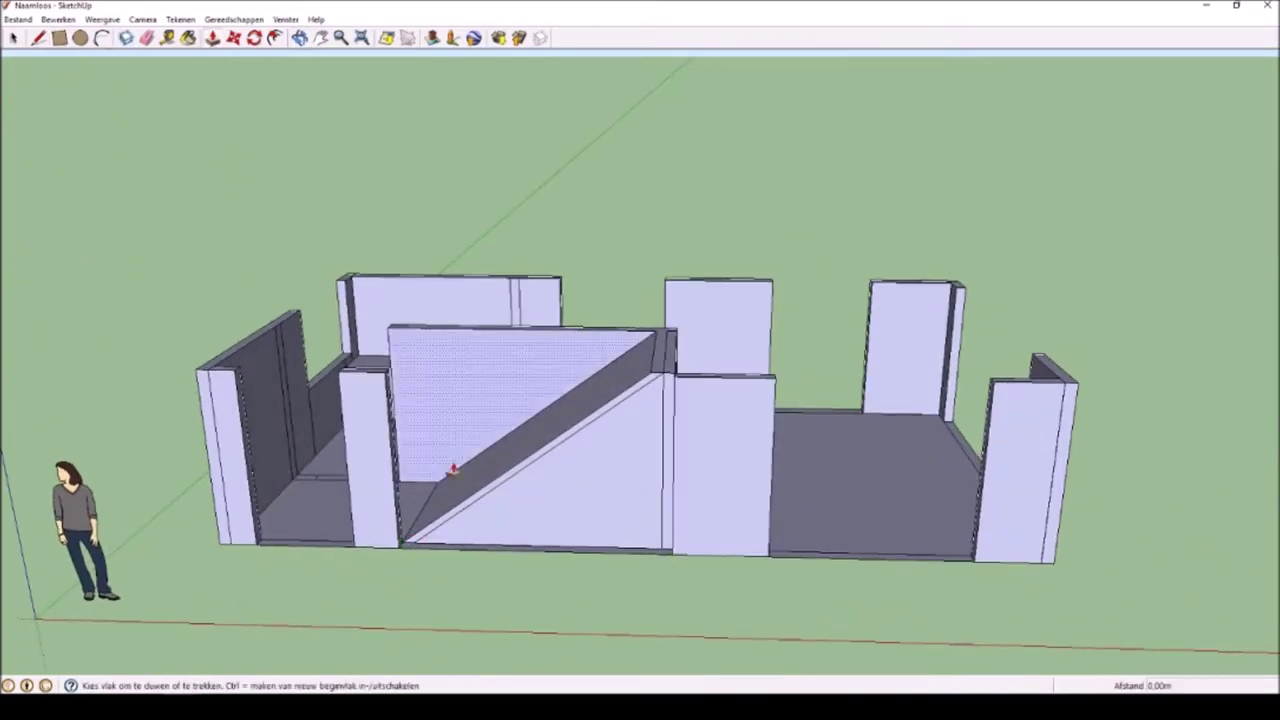
{"action": "left_click", "coordinate": [509, 548]}
{"action": "mouse_move", "coordinate": [486, 409]}
{"action": "middle_mouse_down"}
{"action": "mouse_move", "coordinate": [559, 657]}
{"action": "mouse_move", "coordinate": [740, 600]}
{"action": "middle_mouse_up"}
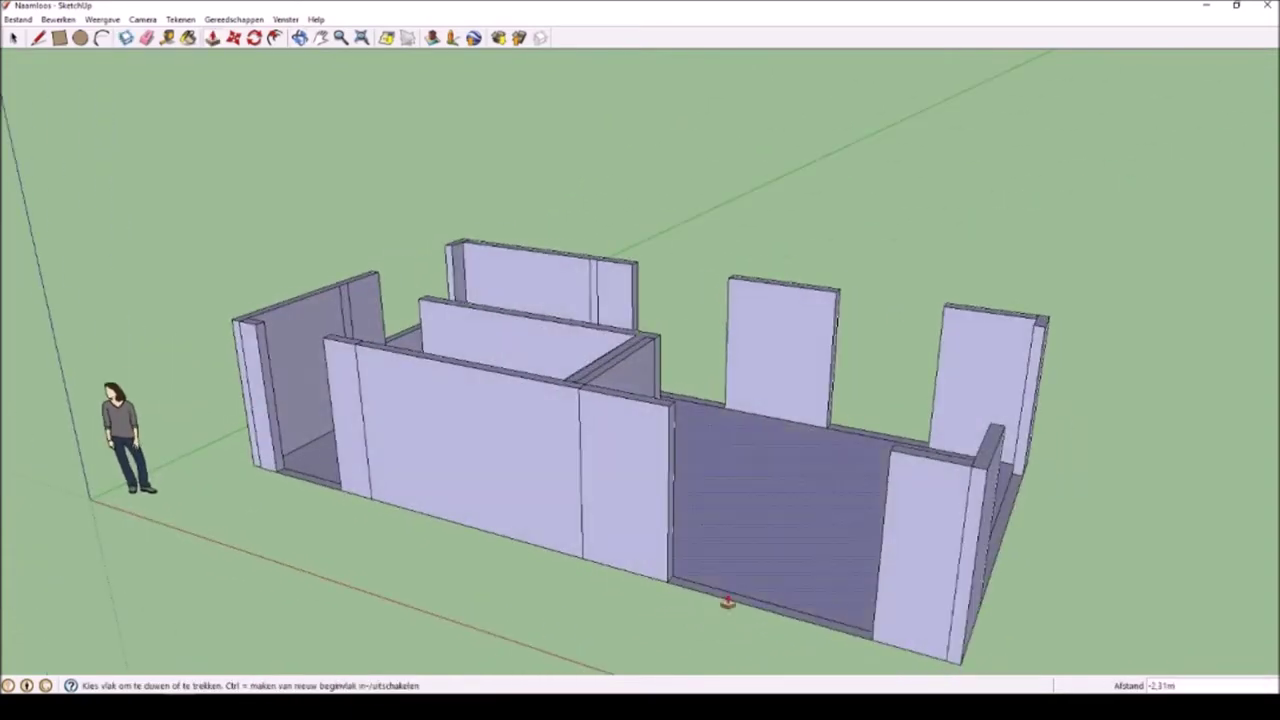
{"action": "left_click_drag", "start_coordinate": [730, 604], "coordinate": [733, 570]}
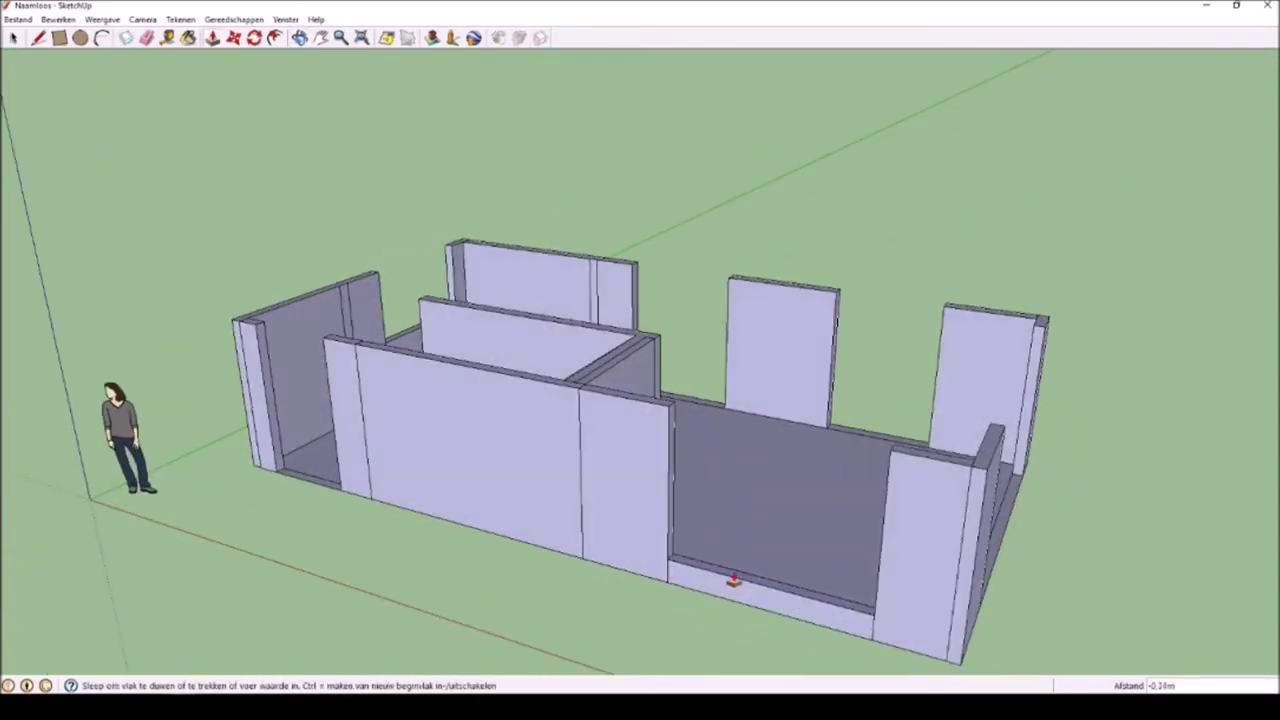
{"action": "middle_click_drag", "start_coordinate": [734, 563], "coordinate": [586, 517]}
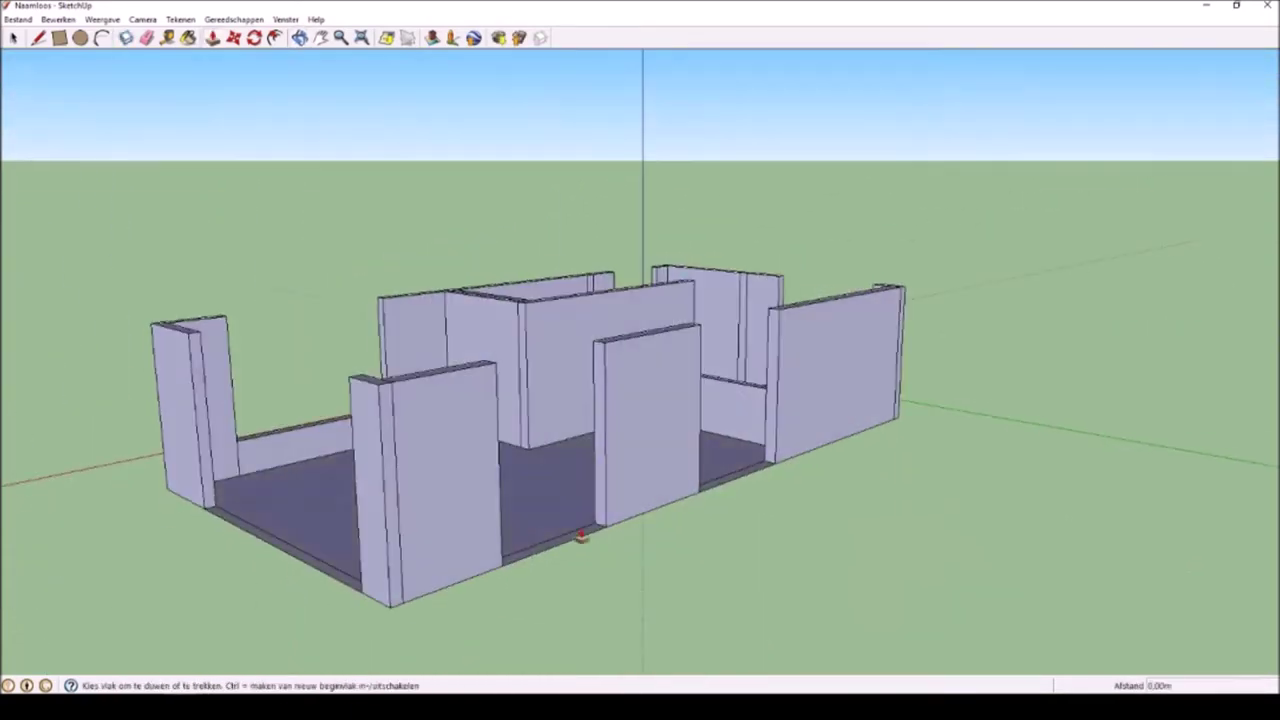
- Draw a thin rectangle strip on the wall top and extrude it
{"action": "middle_click_drag", "start_coordinate": [943, 487], "coordinate": [514, 486]}
{"action": "scroll", "coordinate": [514, 486], "scroll_direction": "up", "scroll_amount": 3}
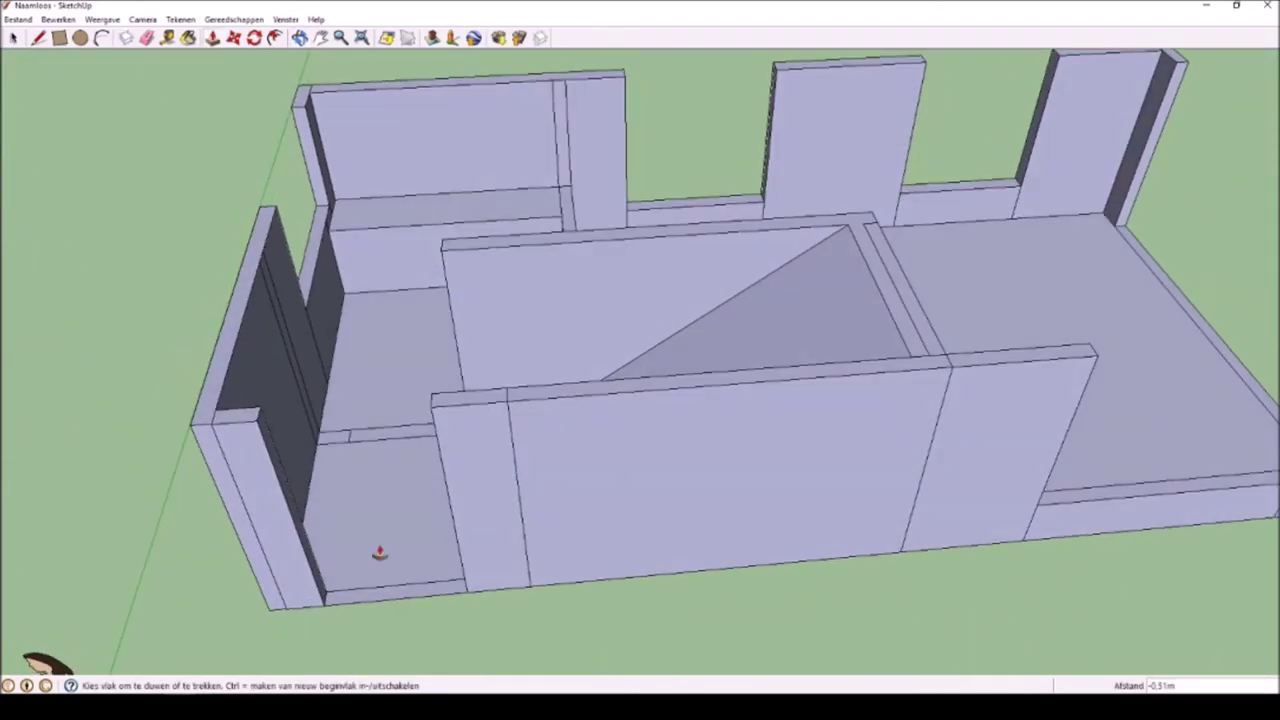
{"action": "key", "text": "r"}
{"action": "left_click", "coordinate": [352, 190]}
{"action": "left_click", "coordinate": [665, 166]}
{"action": "key", "text": "space"}
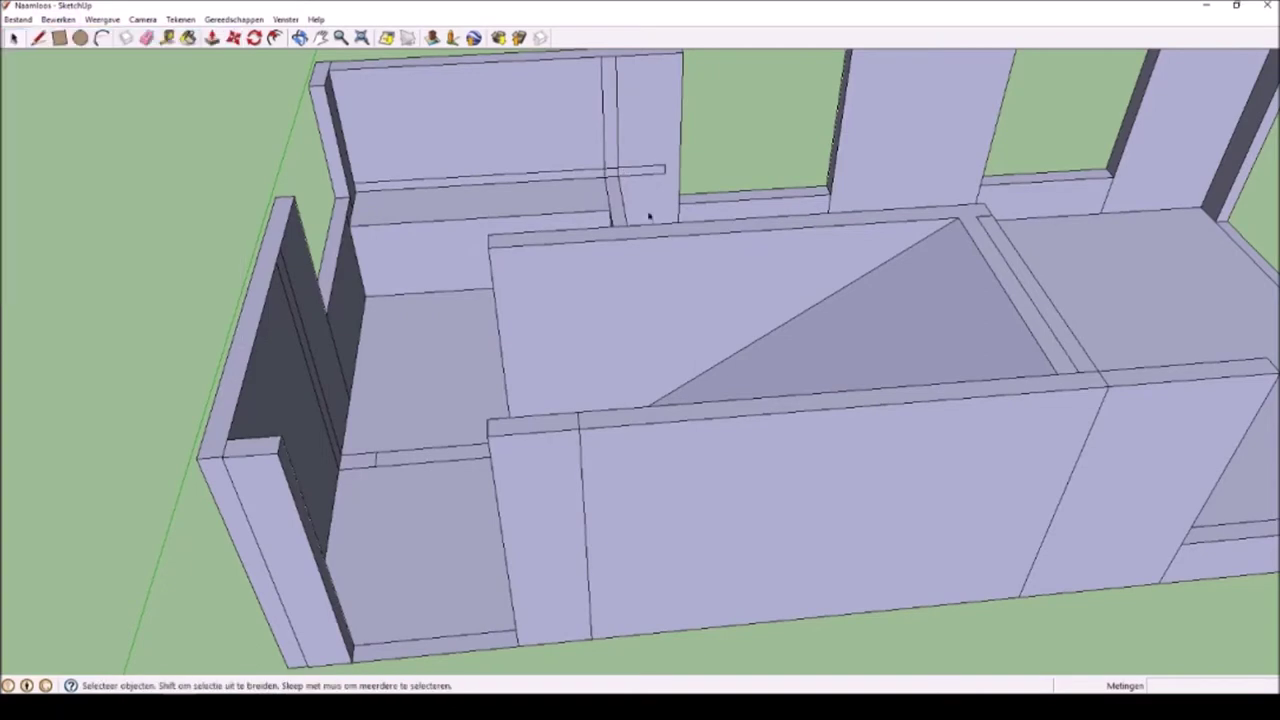
{"action": "key", "text": "p"}
{"action": "left_click_drag", "start_coordinate": [449, 191], "coordinate": [463, 217]}
{"action": "key", "text": "o"}
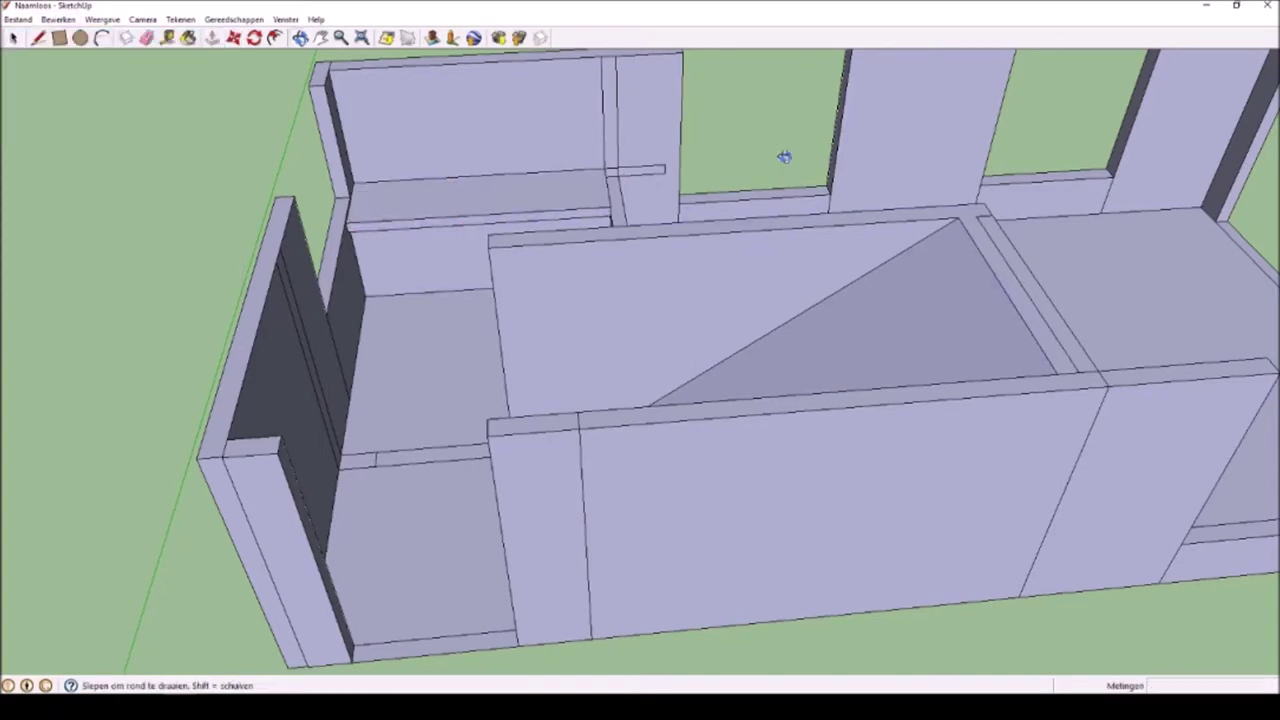
{"action": "left_click_drag", "start_coordinate": [784, 157], "coordinate": [700, 380]}
{"action": "key", "text": "p"}
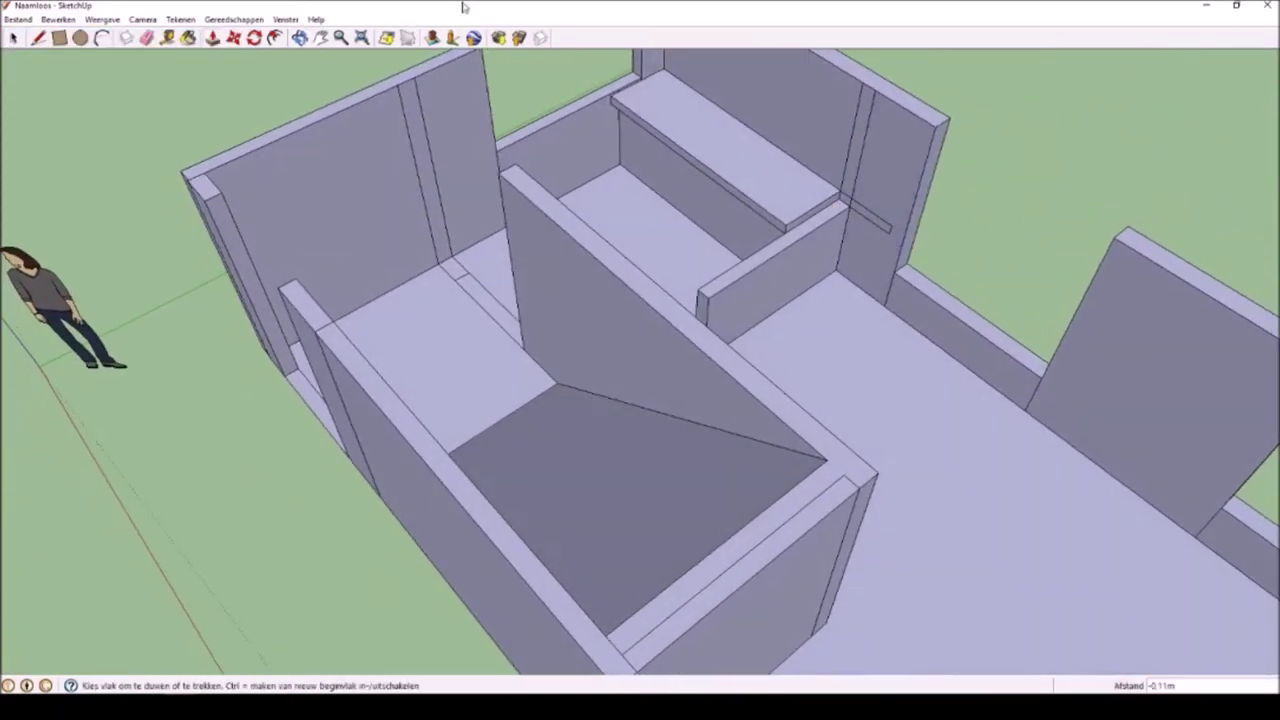
{"action": "key", "text": "space"}
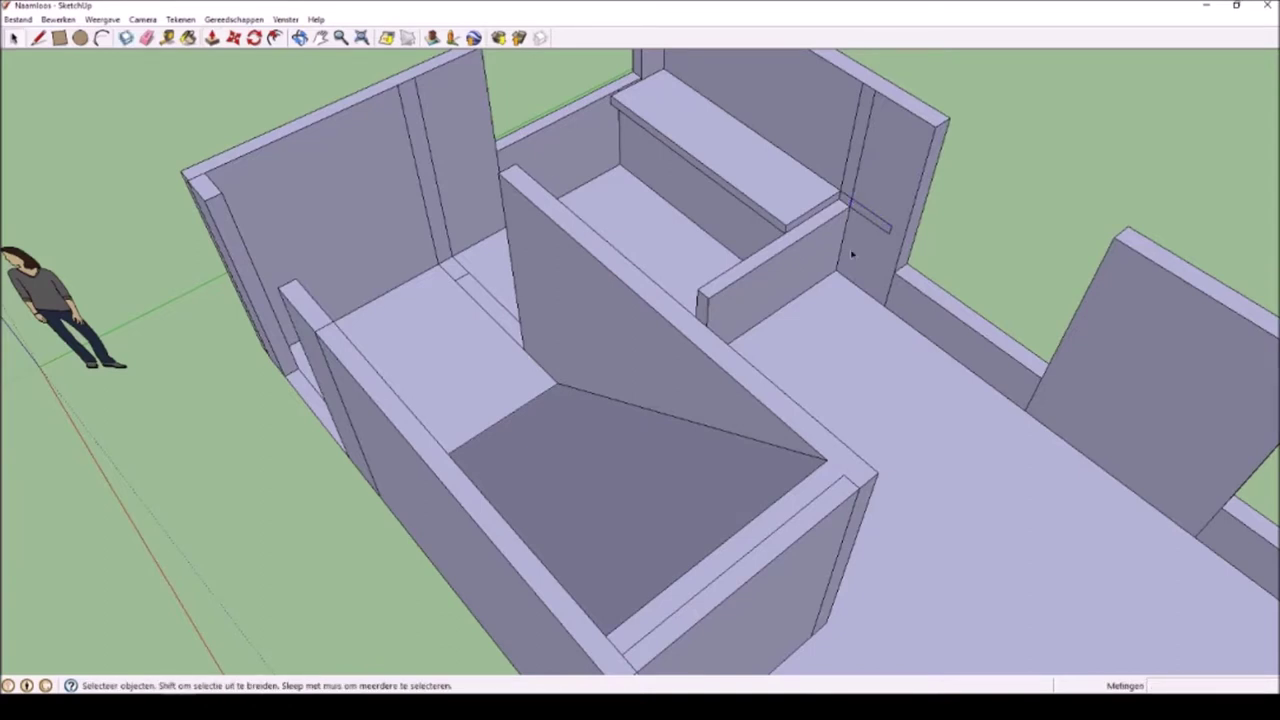
- Pull the low wall face out into a slab and extend its edge by 0.08 m
{"action": "left_click", "coordinate": [213, 38]}
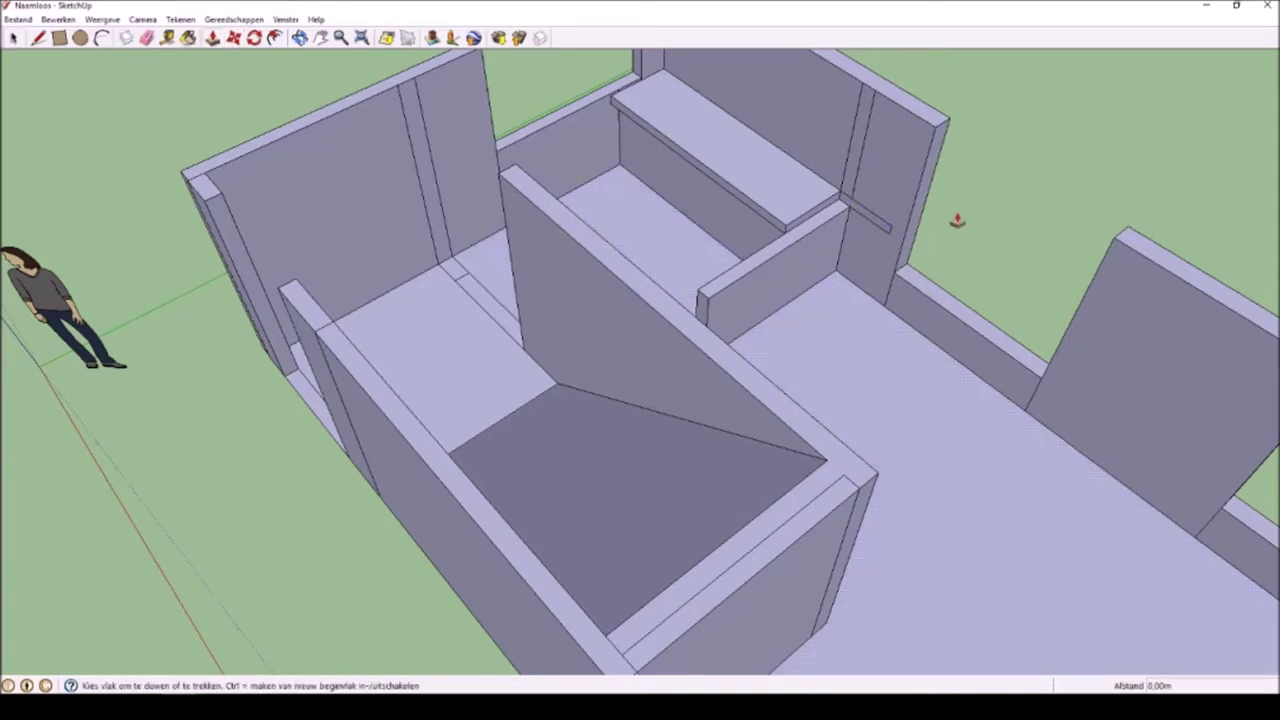
{"action": "left_click_drag", "start_coordinate": [800, 238], "coordinate": [699, 306]}
{"action": "left_click", "coordinate": [16, 38]}
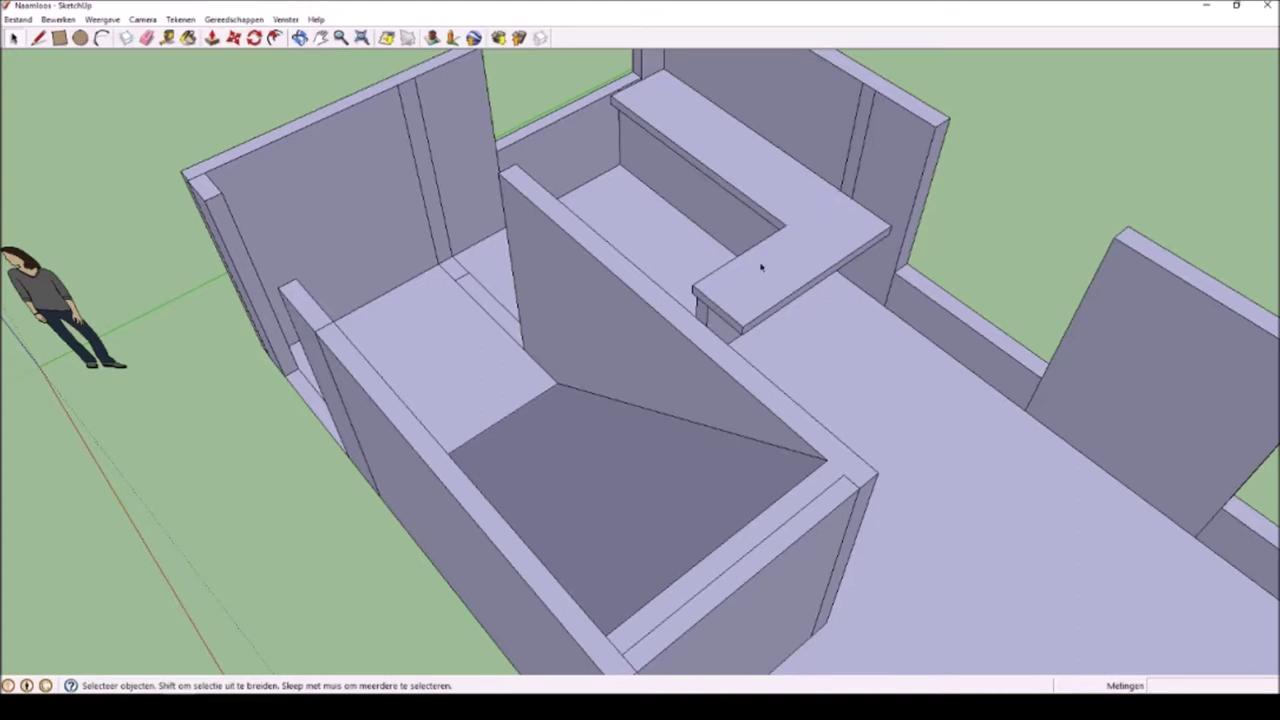
{"action": "left_click", "coordinate": [213, 40]}
{"action": "left_click", "coordinate": [817, 289]}
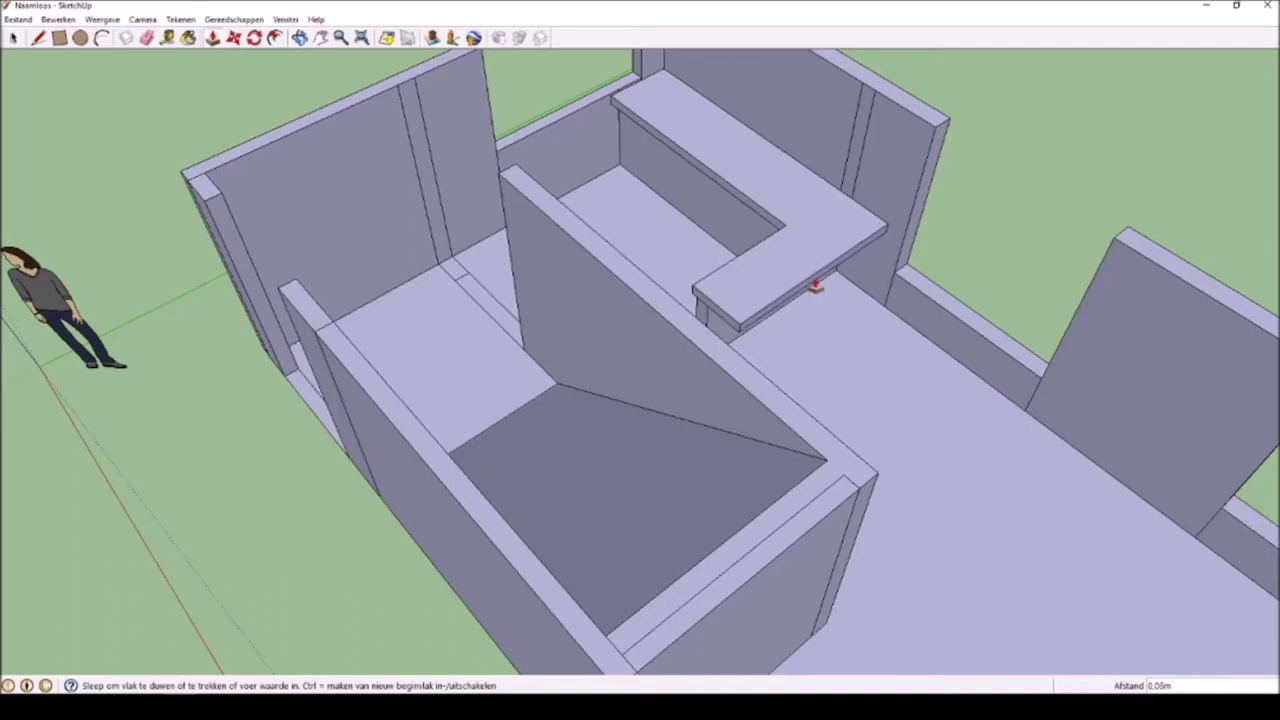
{"action": "left_click", "coordinate": [817, 286]}
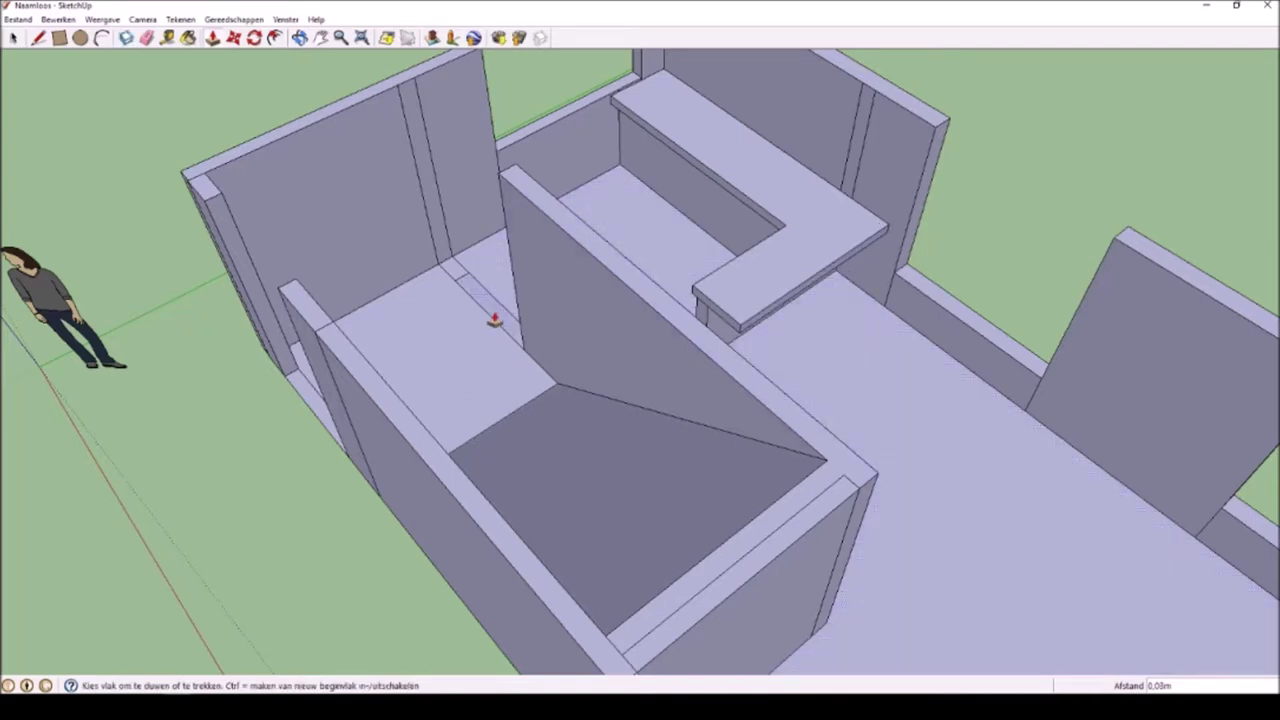
{"action": "scroll", "coordinate": [235, 337], "scroll_direction": "down", "scroll_amount": 4}
- Draw a rectangle across the back wall gap top and extrude it into a lintel
{"action": "middle_click_drag", "start_coordinate": [235, 337], "coordinate": [598, 207]}
{"action": "key", "text": "r"}
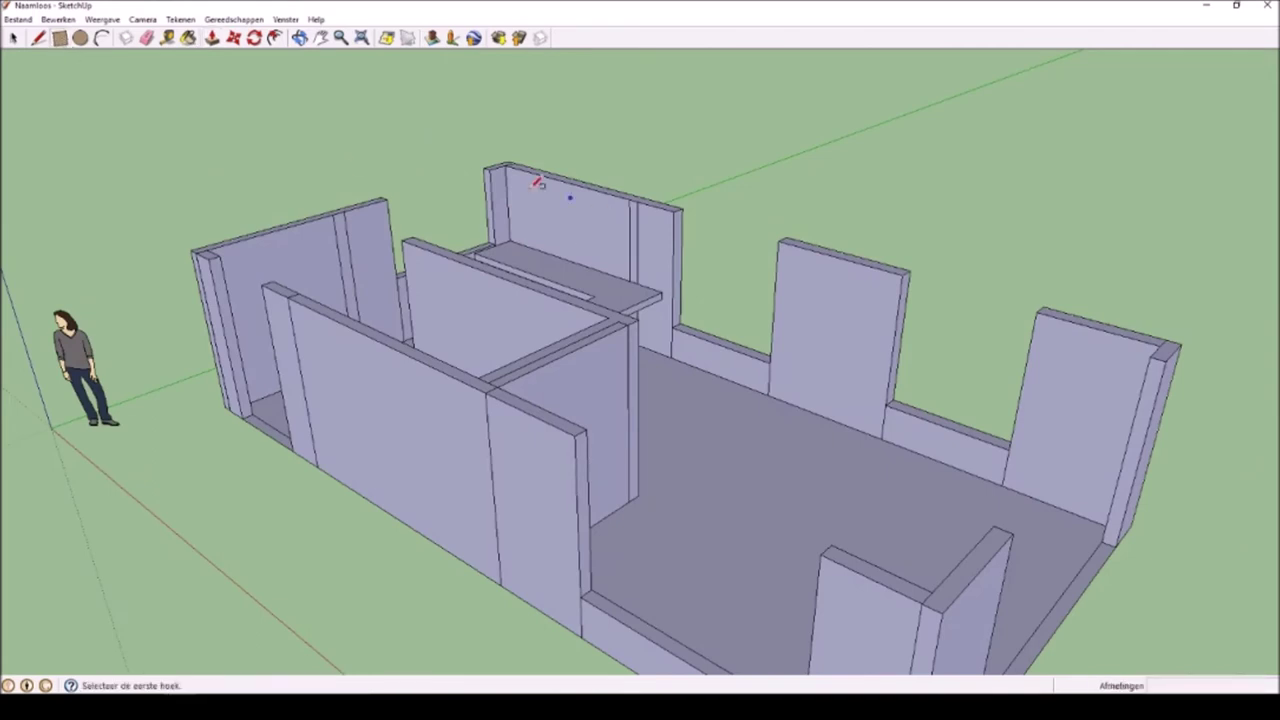
{"action": "left_click", "coordinate": [509, 166]}
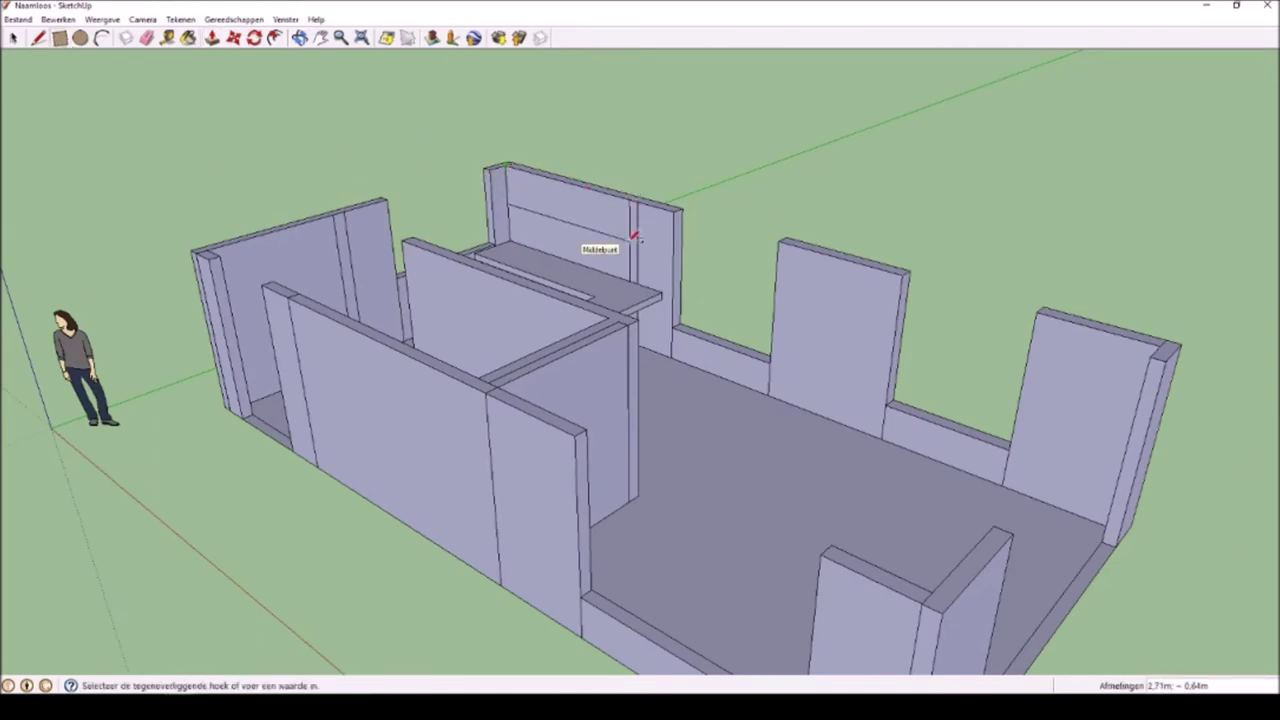
{"action": "left_click", "coordinate": [631, 247]}
{"action": "key", "text": "p"}
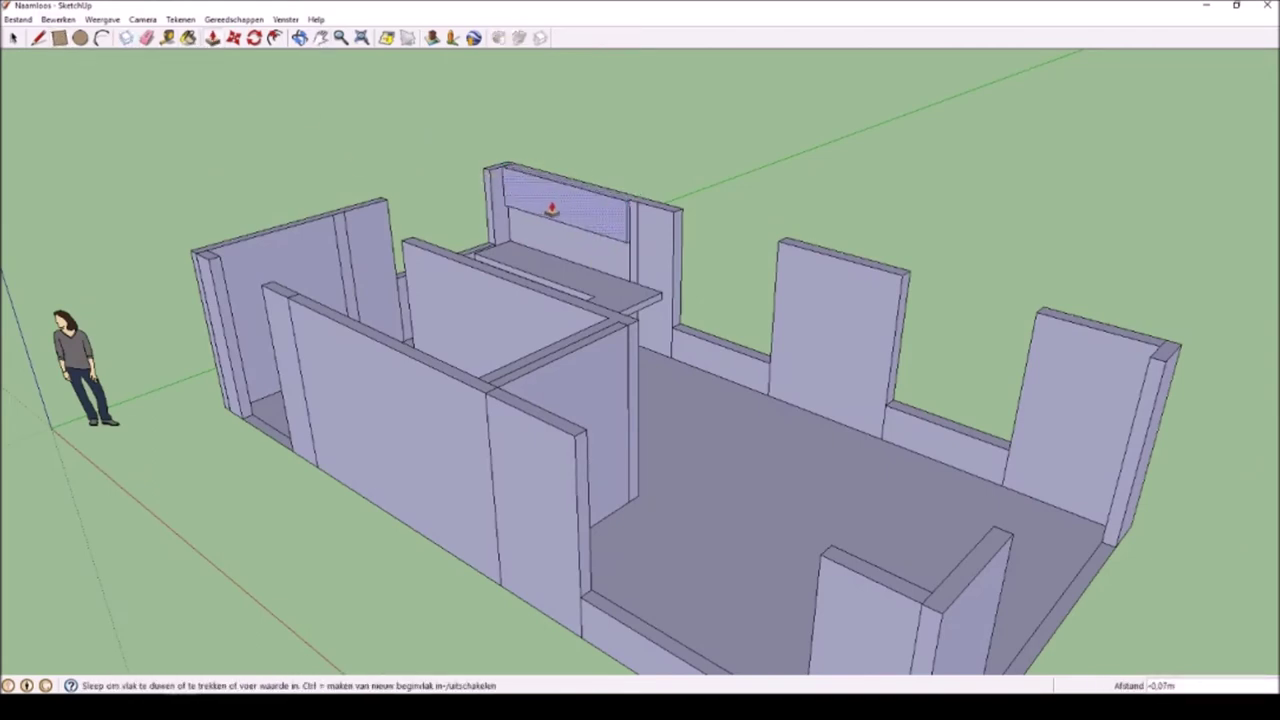
{"action": "left_click_drag", "start_coordinate": [545, 215], "coordinate": [544, 217]}
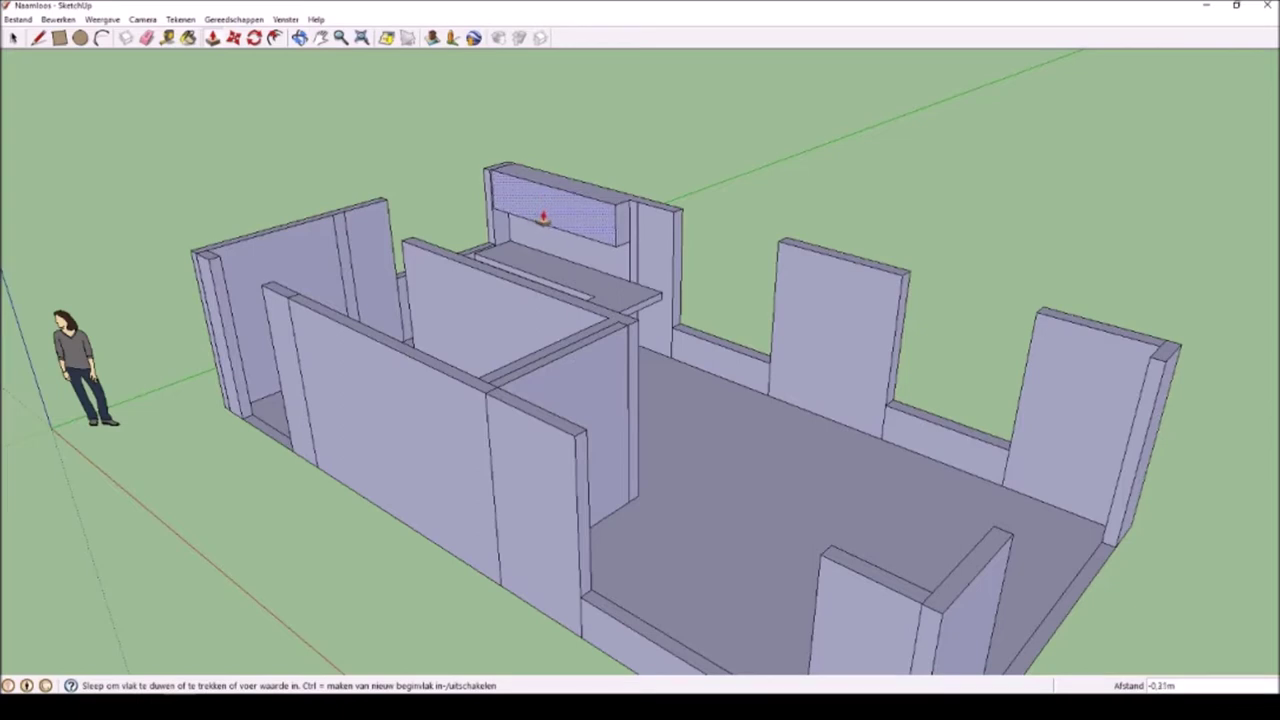
{"action": "left_click_drag", "start_coordinate": [541, 218], "coordinate": [489, 200]}
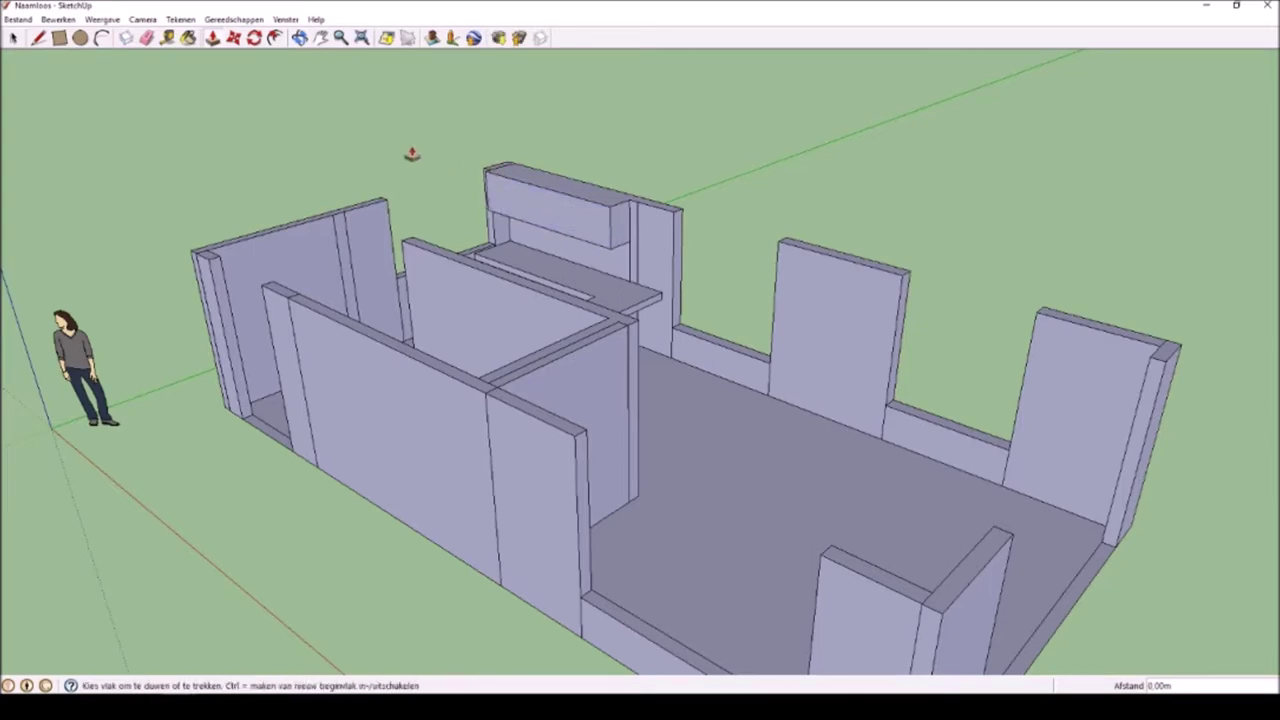
- Extrude the inner wall face on the model's other side to close the opening top
{"action": "mouse_move", "coordinate": [354, 143]}
{"action": "middle_mouse_down"}
{"action": "mouse_move", "coordinate": [563, 177]}
{"action": "mouse_move", "coordinate": [903, 166]}
{"action": "mouse_move", "coordinate": [280, 180]}
{"action": "mouse_move", "coordinate": [340, 171]}
{"action": "mouse_move", "coordinate": [423, 89]}
{"action": "mouse_move", "coordinate": [366, 189]}
{"action": "middle_mouse_up"}
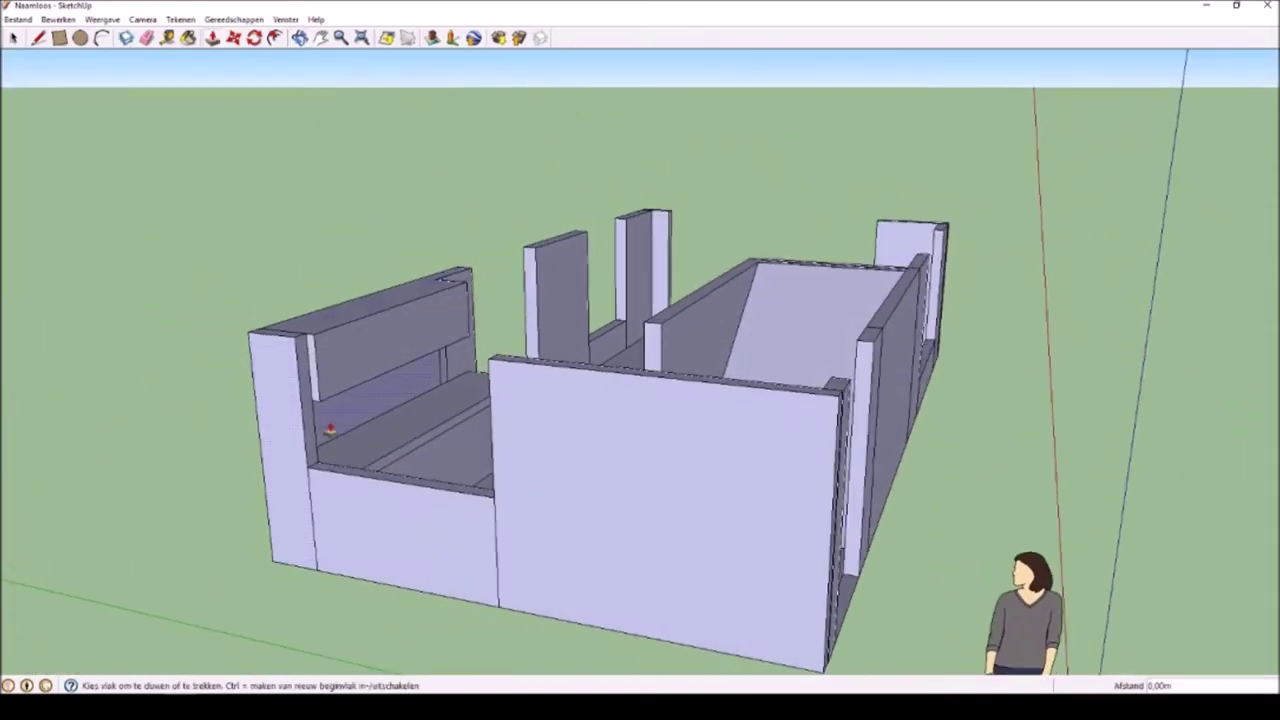
{"action": "left_click_drag", "start_coordinate": [308, 428], "coordinate": [316, 428]}
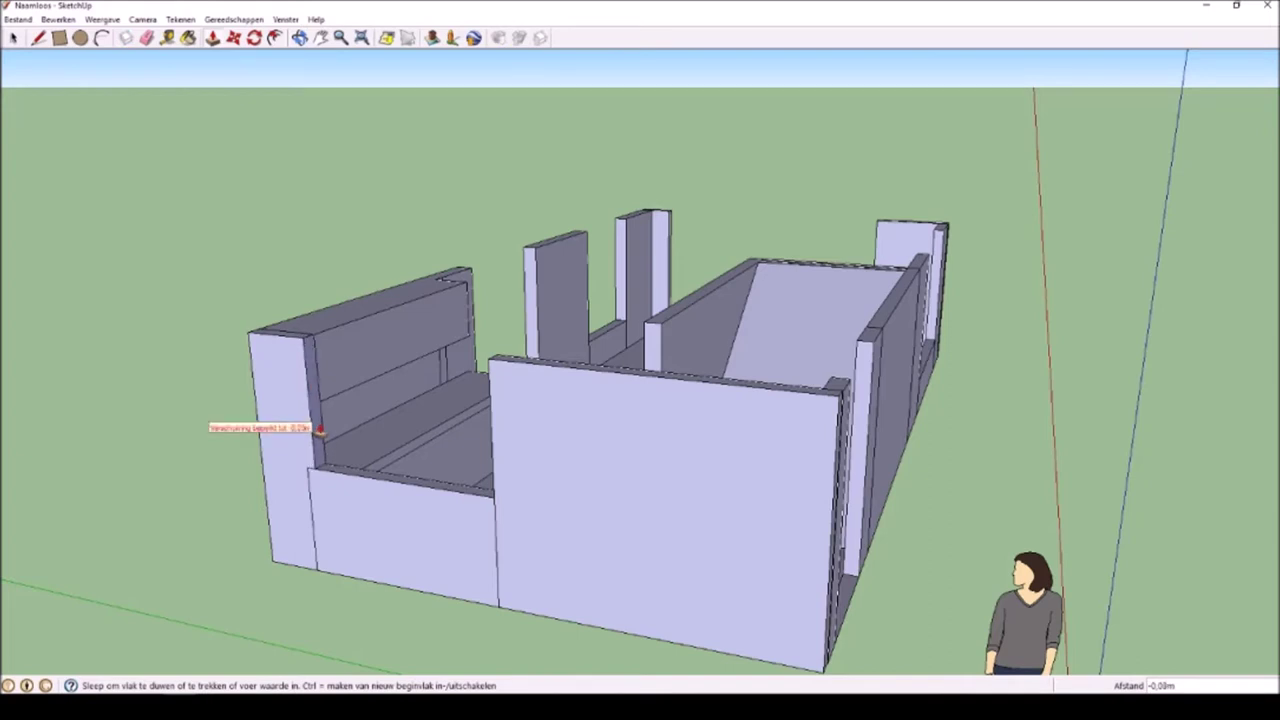
{"action": "left_click_drag", "start_coordinate": [320, 428], "coordinate": [314, 428]}
{"action": "mouse_move", "coordinate": [192, 274]}
{"action": "middle_mouse_down"}
{"action": "mouse_move", "coordinate": [151, 331]}
{"action": "mouse_move", "coordinate": [51, 343]}
{"action": "mouse_move", "coordinate": [983, 322]}
{"action": "mouse_move", "coordinate": [694, 323]}
{"action": "middle_mouse_up"}
{"action": "scroll", "coordinate": [698, 328], "scroll_direction": "down", "scroll_amount": 3}
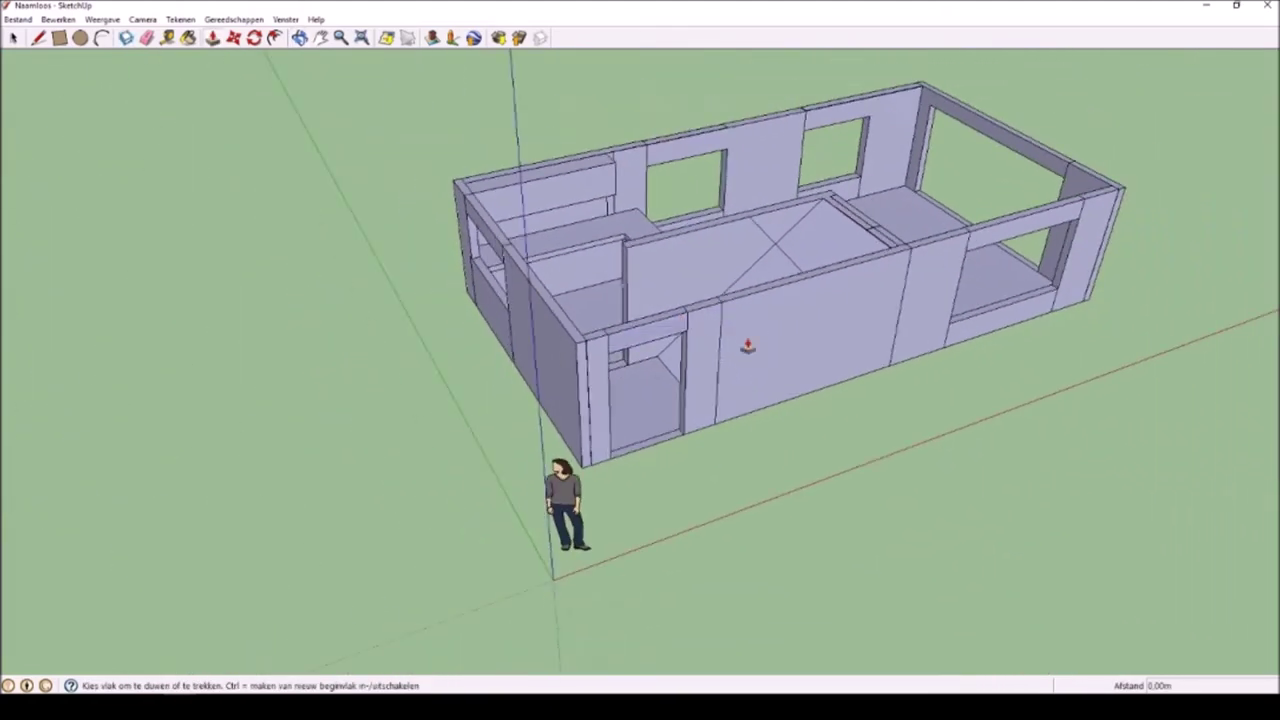
- Draw a 10.05 m by 5.00 m roof face spanning all the ground-floor wall tops
{"action": "mouse_move", "coordinate": [962, 352]}
{"action": "middle_mouse_down"}
{"action": "mouse_move", "coordinate": [766, 334]}
{"action": "mouse_move", "coordinate": [608, 357]}
{"action": "middle_mouse_up"}
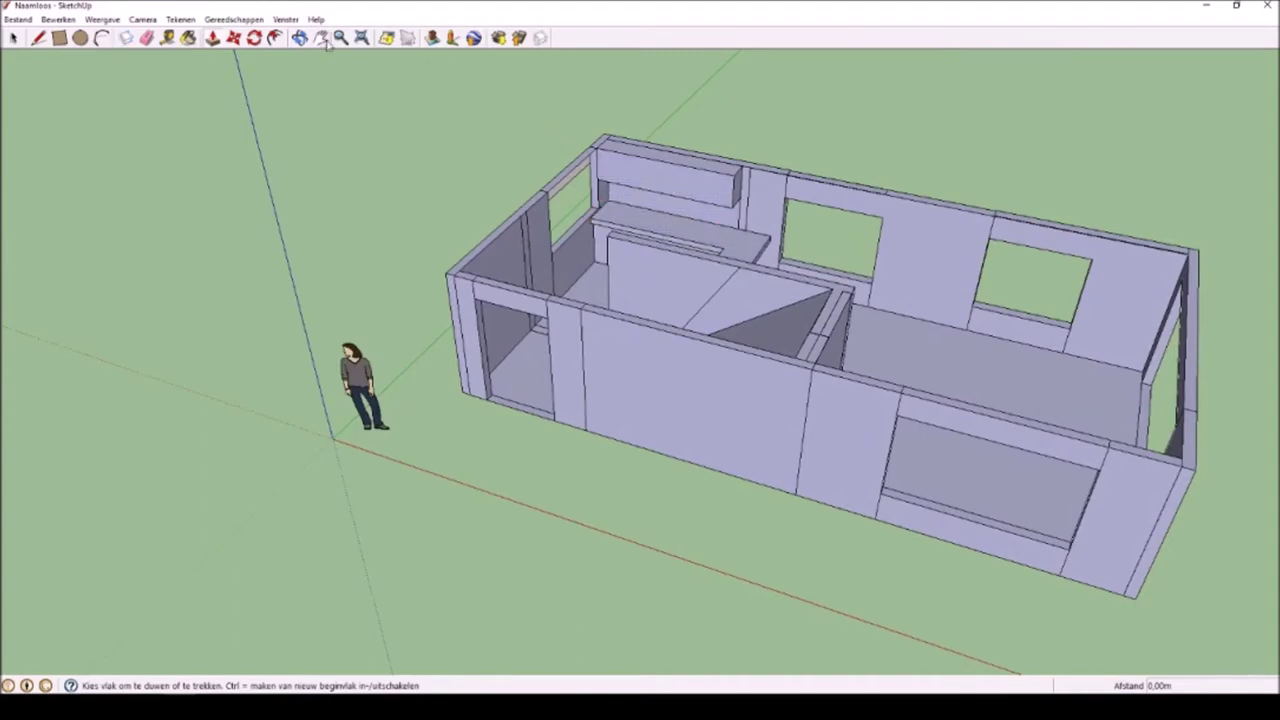
{"action": "left_click", "coordinate": [59, 38]}
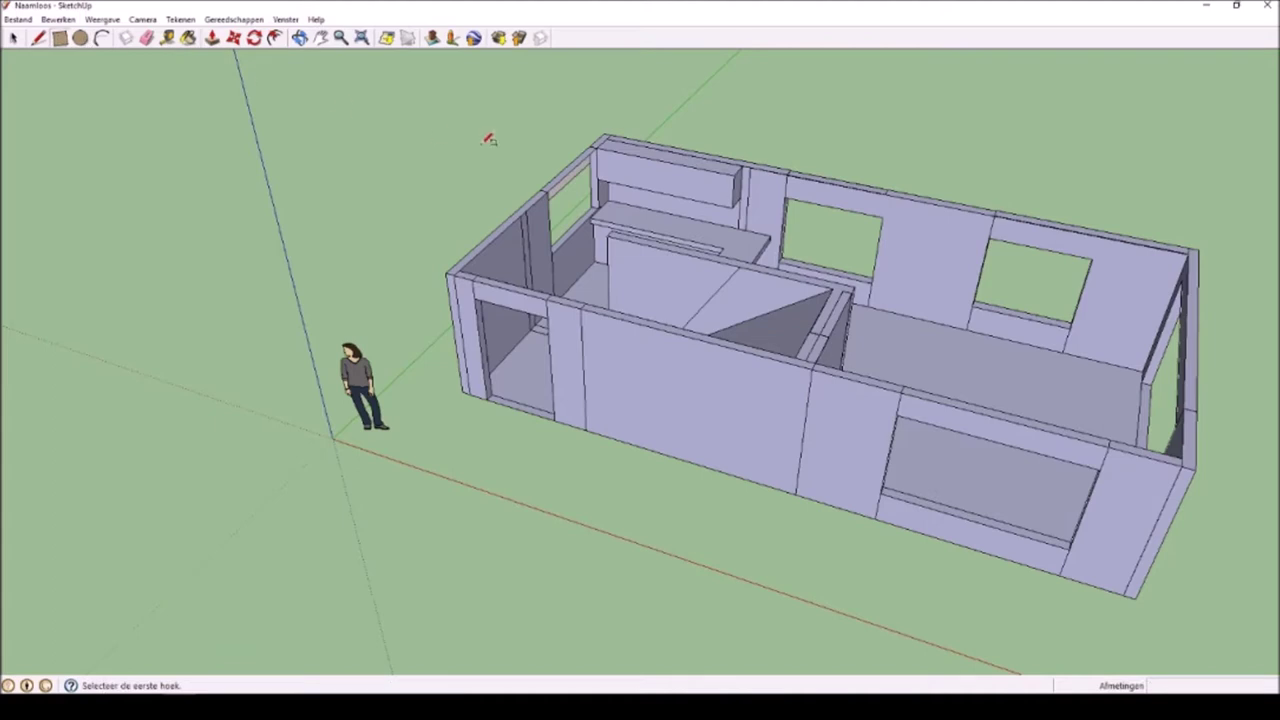
{"action": "left_click", "coordinate": [606, 137]}
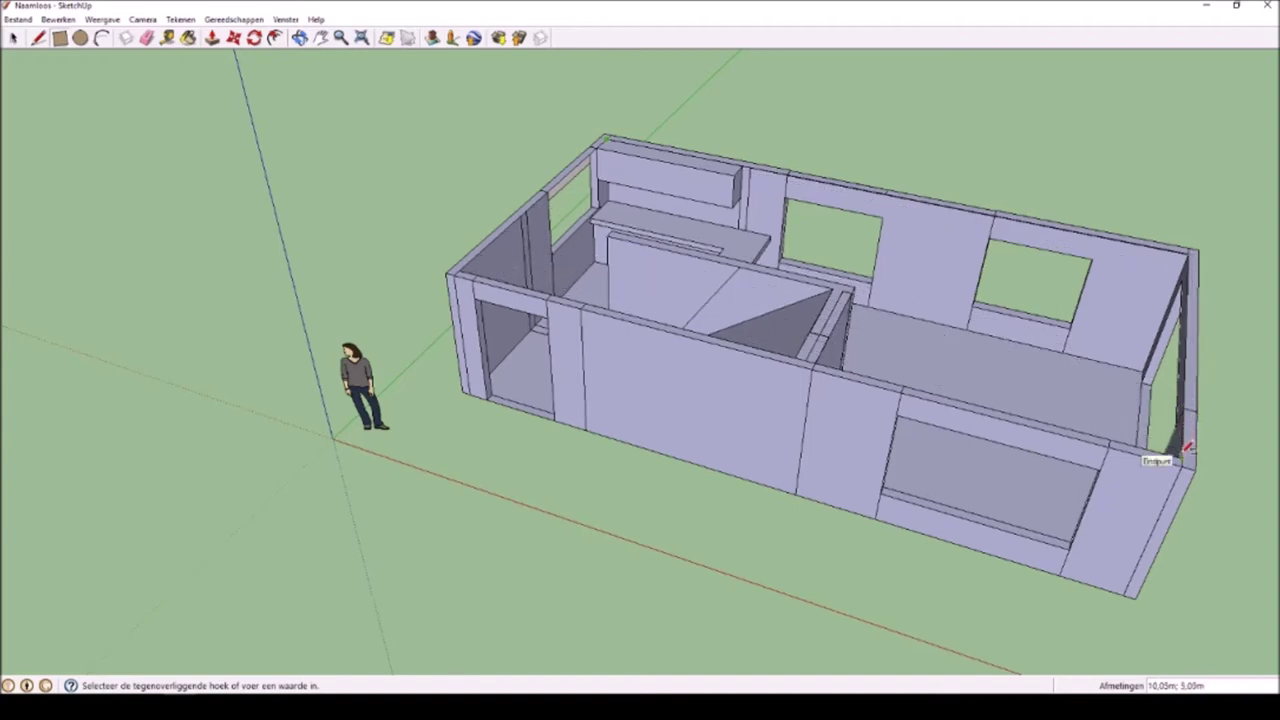
{"action": "left_click", "coordinate": [1188, 449]}
{"action": "middle_click_drag", "start_coordinate": [392, 159], "coordinate": [527, 168]}
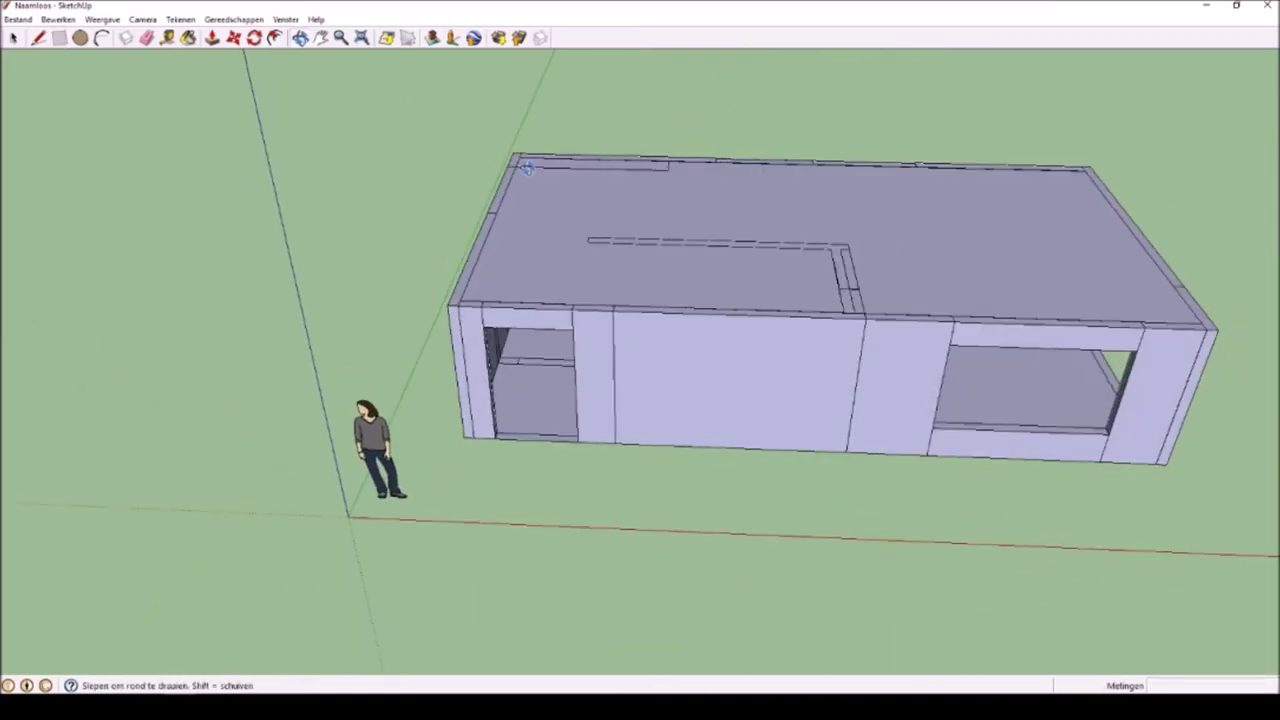
- Push/Pull the corner and left side strips up into second-storey walls
{"action": "middle_click_drag", "start_coordinate": [527, 168], "coordinate": [460, 192], "text": "shift"}
{"action": "scroll", "coordinate": [460, 192], "scroll_direction": "up", "scroll_amount": 3}
{"action": "left_click", "coordinate": [212, 38]}
{"action": "left_click", "coordinate": [358, 236]}
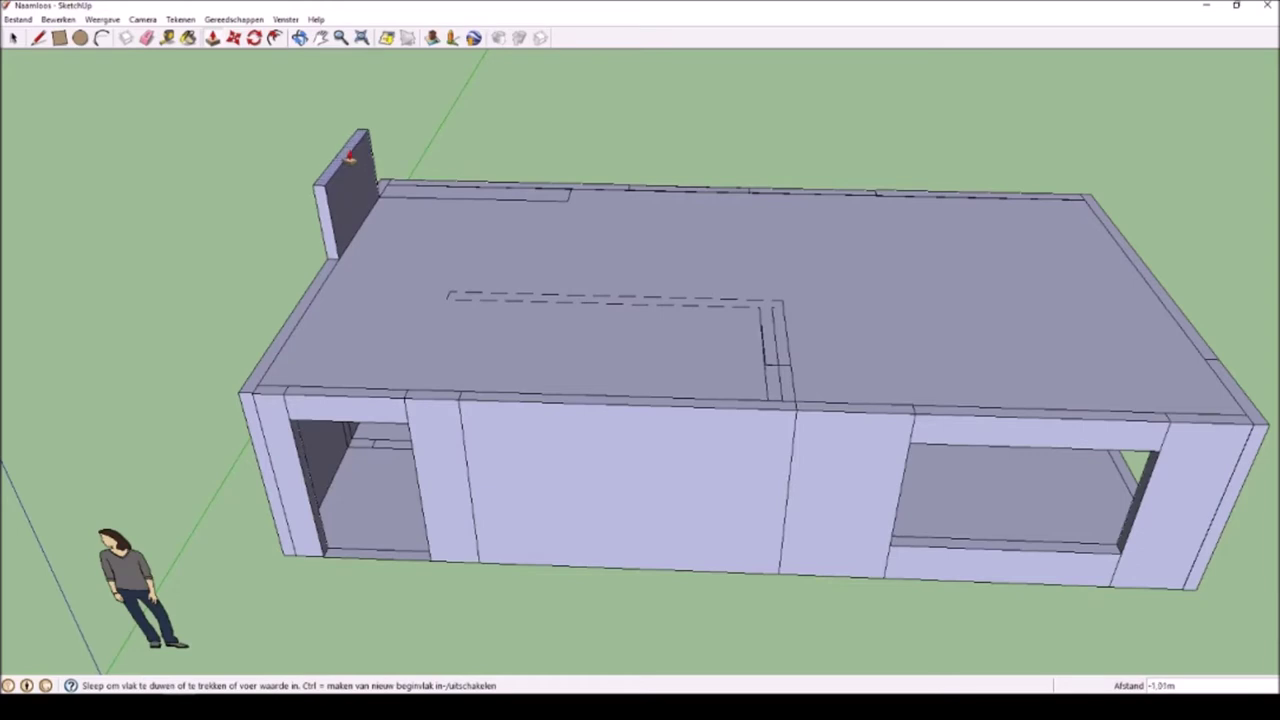
{"action": "left_click", "coordinate": [350, 160]}
{"action": "double_click", "coordinate": [329, 286]}
{"action": "scroll", "coordinate": [700, 390], "scroll_direction": "up", "scroll_amount": 3}
- Draw the stairwell opening rectangle in the upper floor above the stair ramp
{"action": "key", "text": "r"}
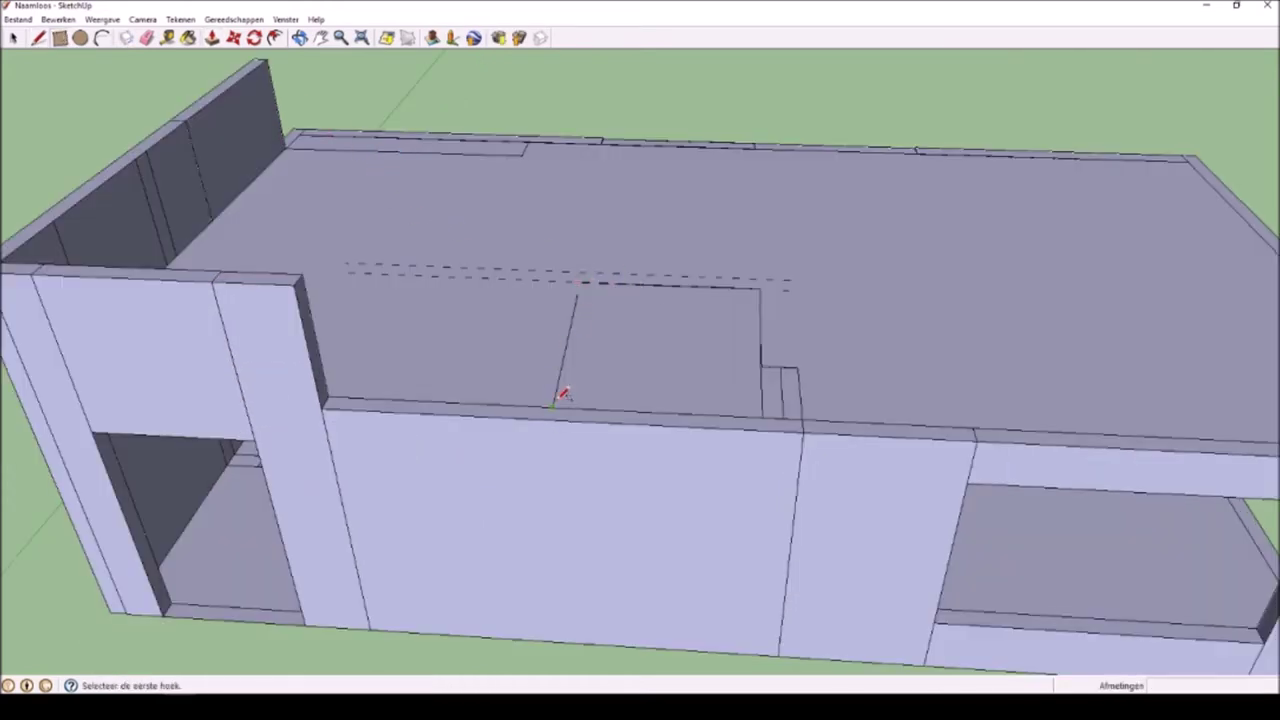
{"action": "left_click", "coordinate": [553, 406]}
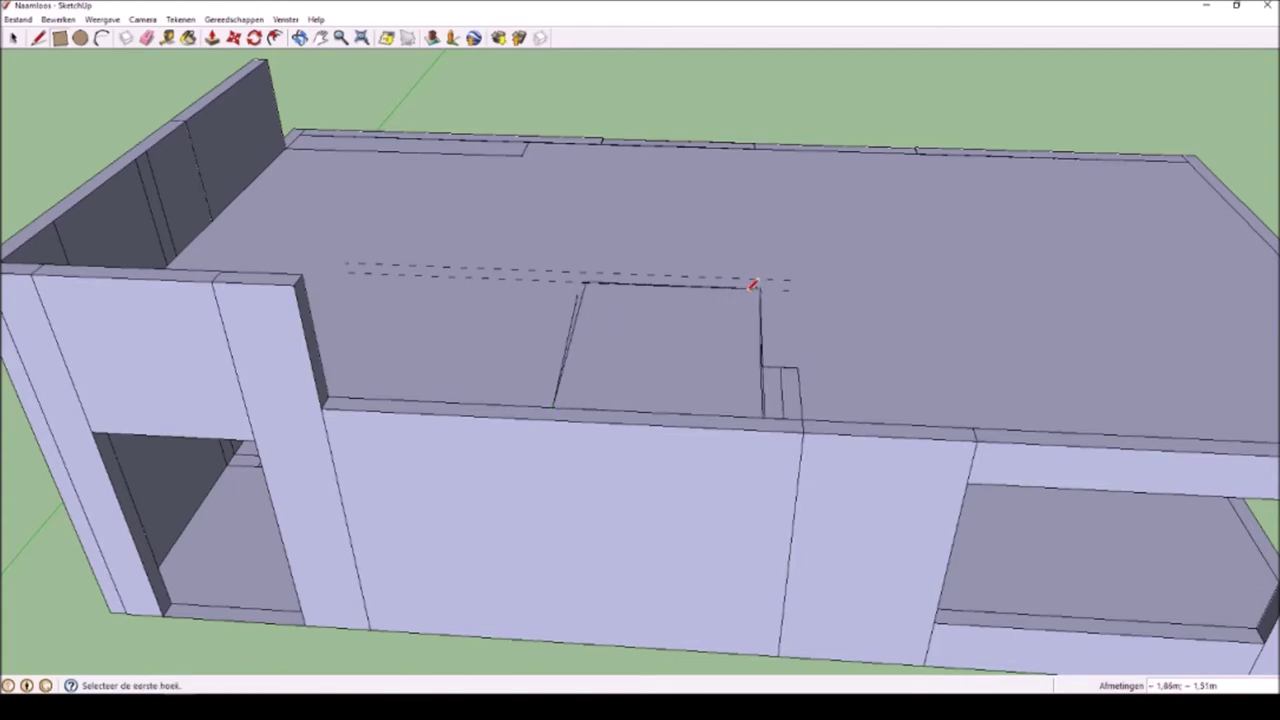
{"action": "middle_click_drag", "start_coordinate": [609, 94], "coordinate": [270, 178]}
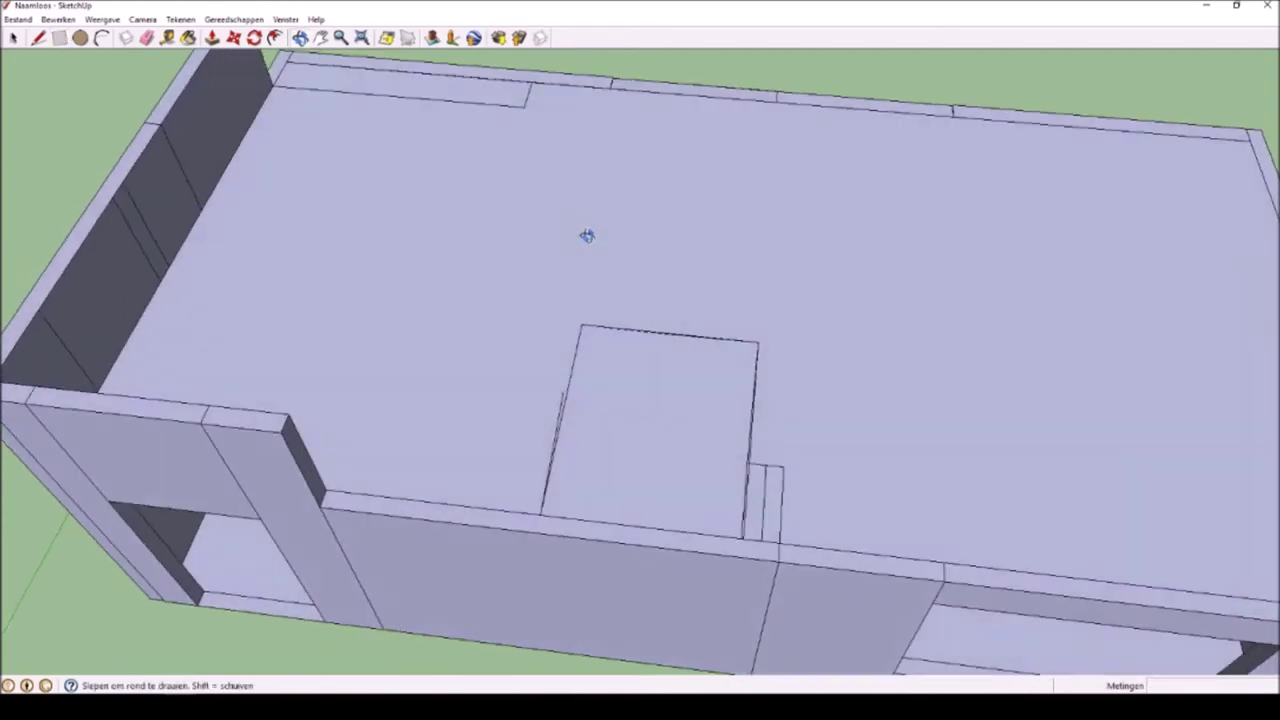
{"action": "left_click", "coordinate": [13, 37]}
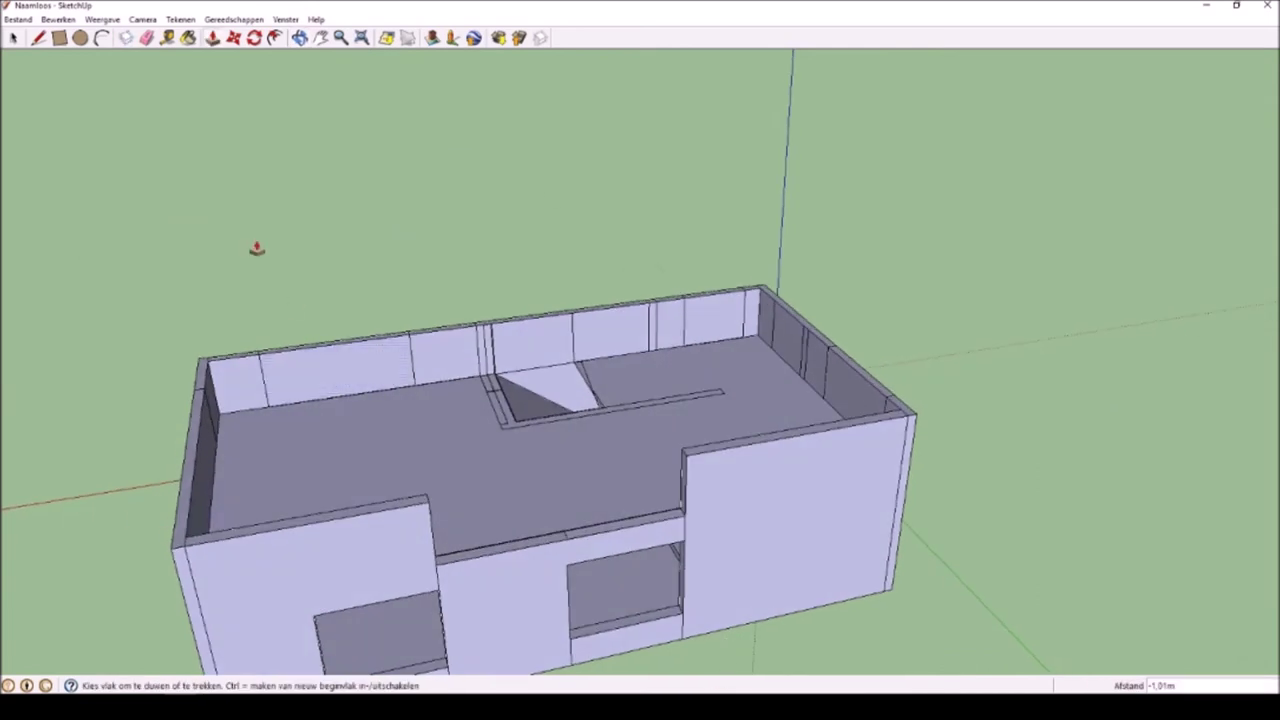
- Draw a rectangle across the wall tops, then select and delete that cover face
{"action": "left_click", "coordinate": [59, 39]}
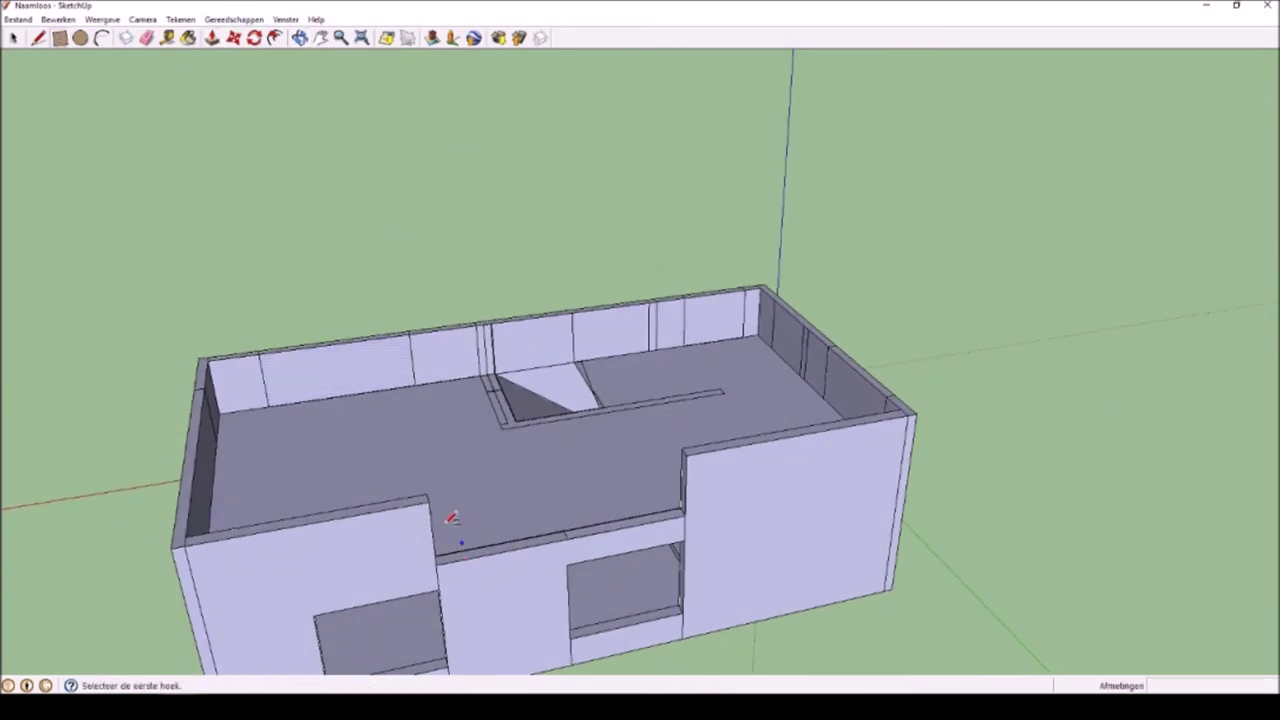
{"action": "left_click", "coordinate": [428, 494]}
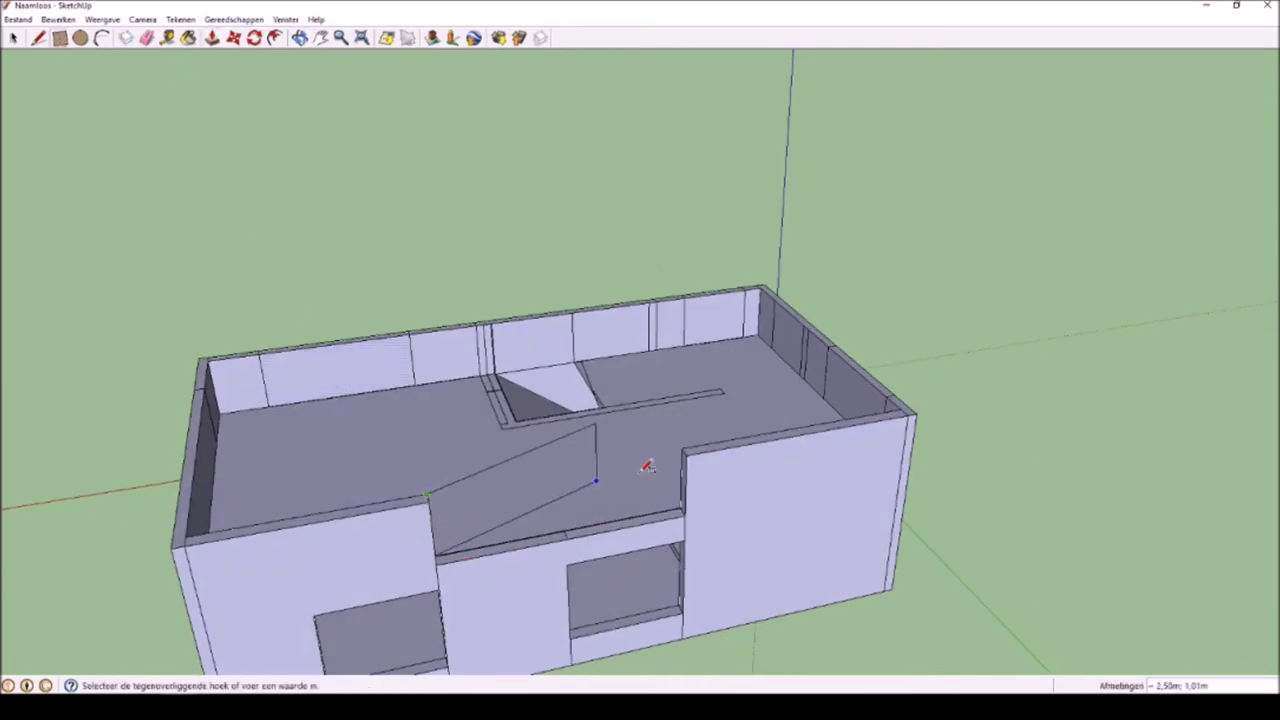
{"action": "left_click", "coordinate": [687, 454]}
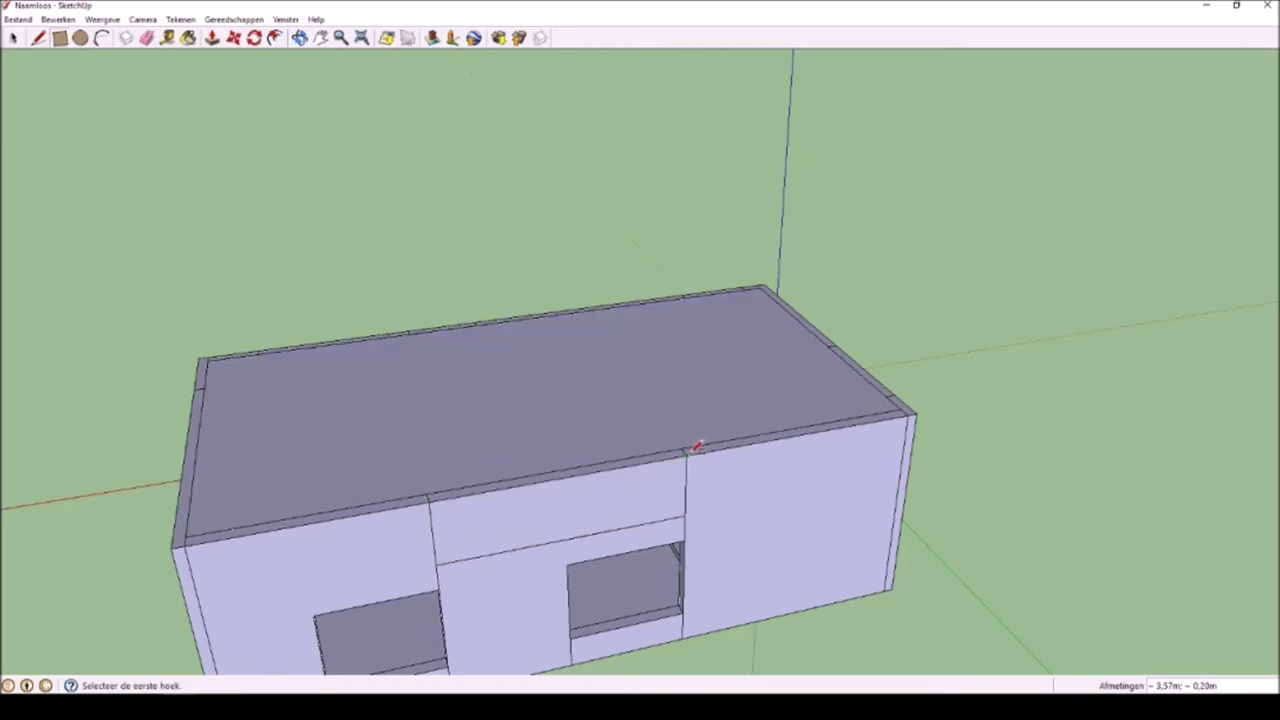
{"action": "left_click", "coordinate": [14, 39]}
{"action": "left_click", "coordinate": [359, 403]}
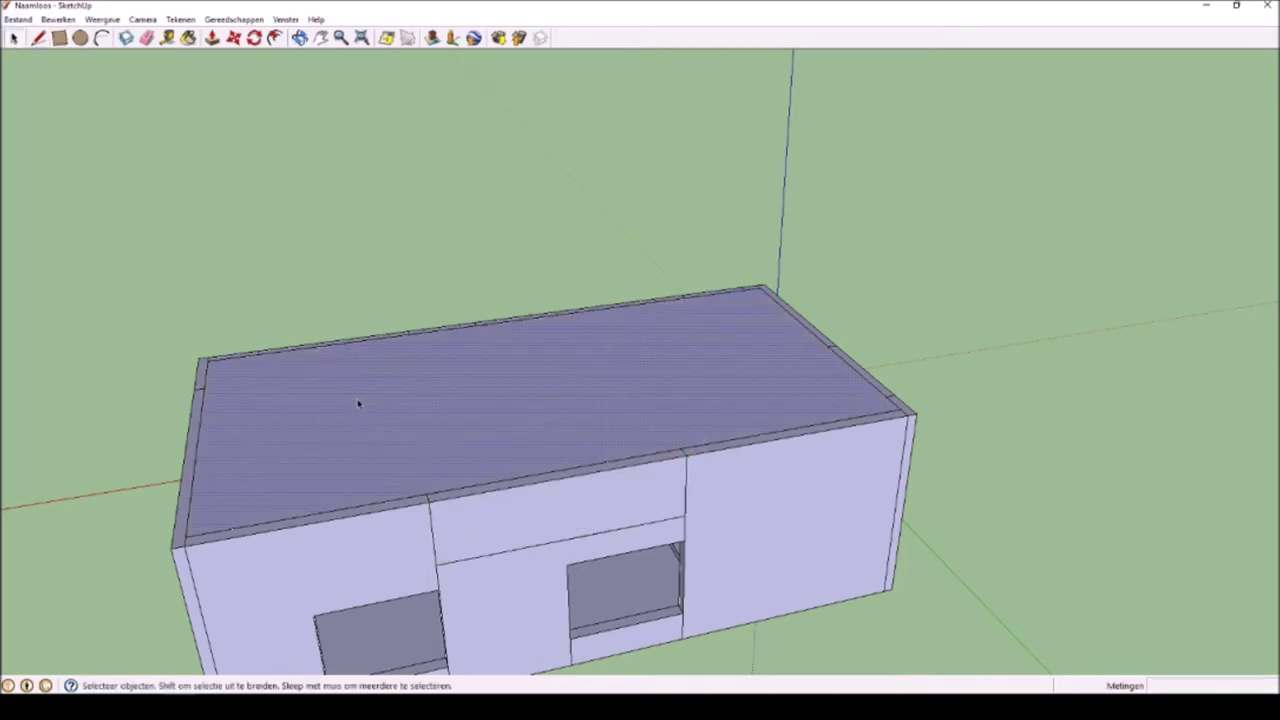
{"action": "key", "text": "Delete"}
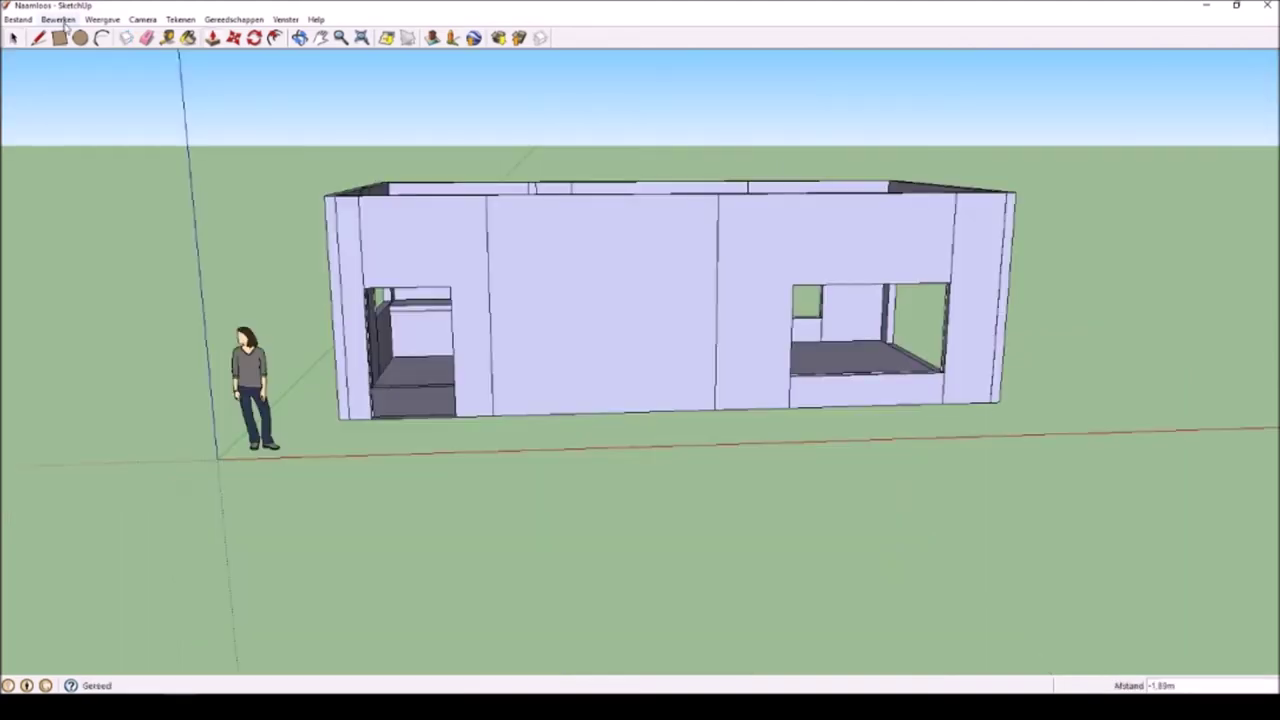
- Paint the outer walls with red brick and two side faces with granite
{"action": "left_click", "coordinate": [187, 38]}
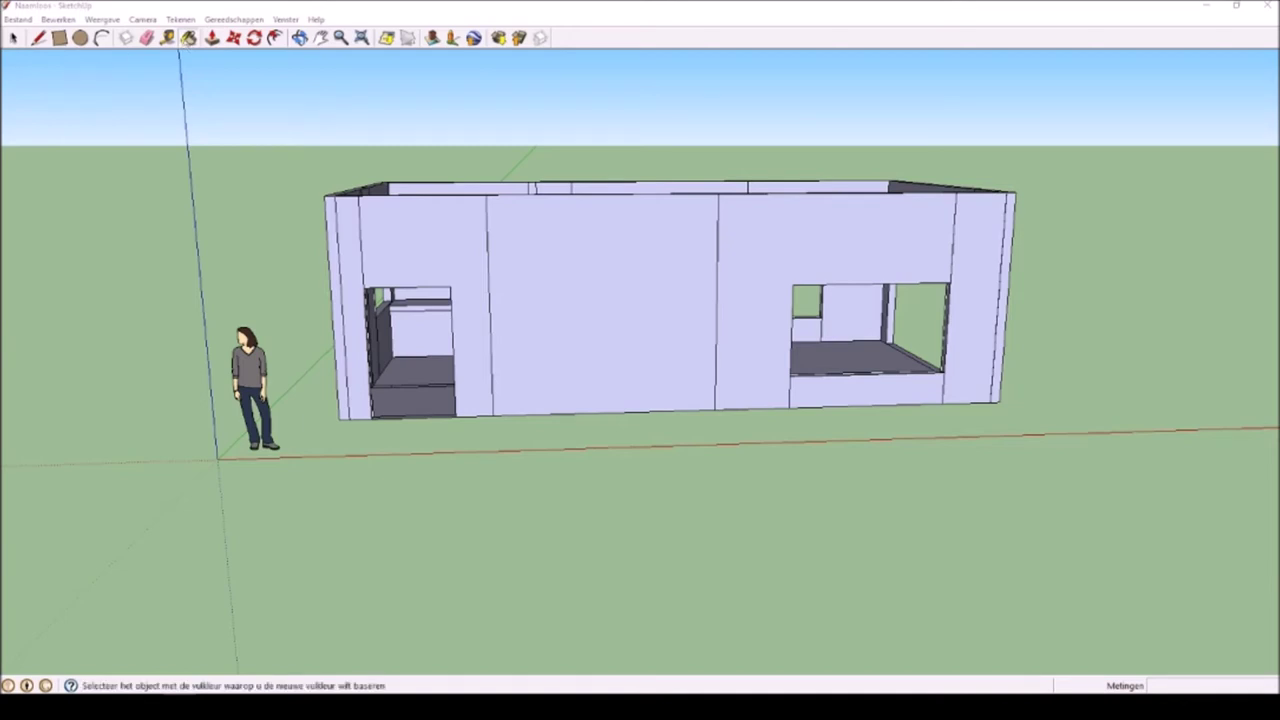
{"action": "mouse_move", "coordinate": [424, 8]}
{"action": "left_mouse_down"}
{"action": "mouse_move", "coordinate": [363, 40]}
{"action": "mouse_move", "coordinate": [137, 70]}
{"action": "mouse_move", "coordinate": [139, 81]}
{"action": "left_mouse_up"}
{"action": "left_click", "coordinate": [77, 234]}
{"action": "left_click", "coordinate": [520, 300]}
{"action": "left_click", "coordinate": [850, 300]}
{"action": "mouse_move", "coordinate": [850, 300]}
{"action": "middle_mouse_down"}
{"action": "mouse_move", "coordinate": [574, 310]}
{"action": "mouse_move", "coordinate": [1146, 397]}
{"action": "mouse_move", "coordinate": [900, 400]}
{"action": "middle_mouse_up"}
{"action": "left_click", "coordinate": [574, 310]}
{"action": "left_click", "coordinate": [111, 199]}
{"action": "left_click", "coordinate": [700, 290]}
{"action": "left_click", "coordinate": [890, 330]}
- Paint the door face with carpet and the floor with multicolour checkered carpet from Tapijt en stoffen
{"action": "mouse_move", "coordinate": [554, 318]}
{"action": "middle_mouse_down"}
{"action": "mouse_move", "coordinate": [711, 551]}
{"action": "mouse_move", "coordinate": [620, 594]}
{"action": "middle_mouse_up"}
{"action": "left_click", "coordinate": [205, 170]}
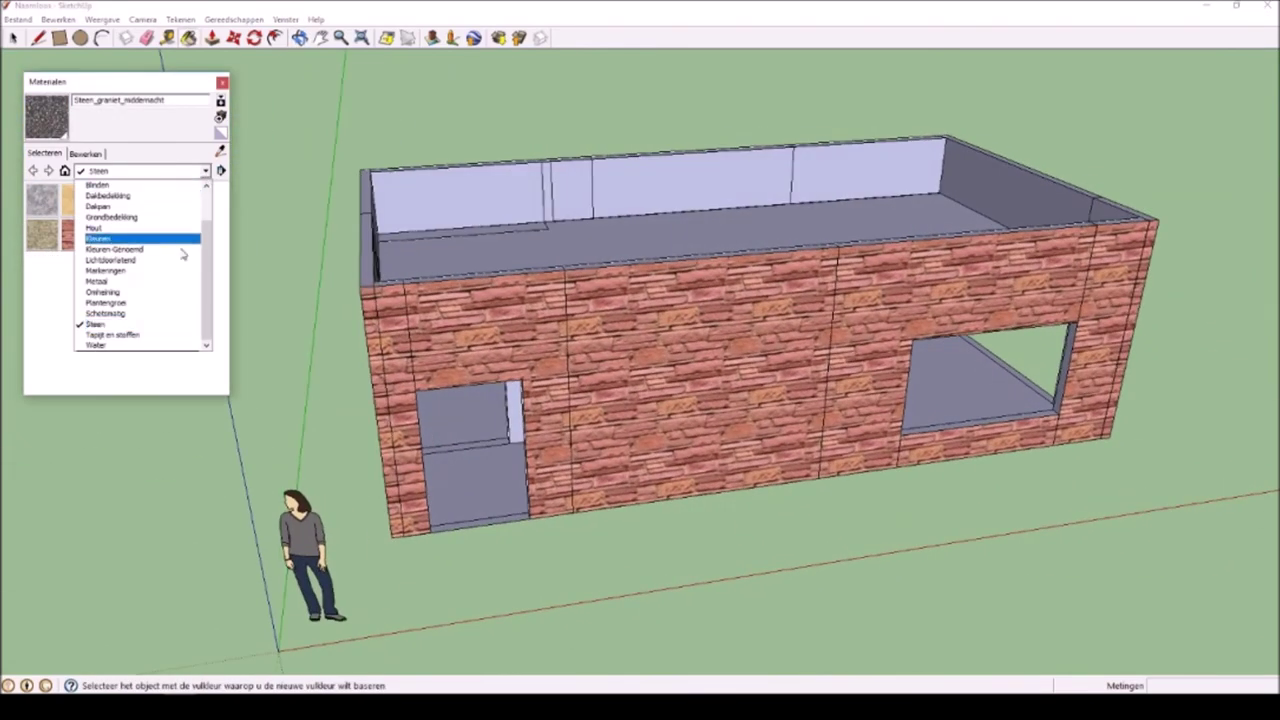
{"action": "left_click", "coordinate": [140, 337]}
{"action": "left_click", "coordinate": [77, 234]}
{"action": "left_click", "coordinate": [470, 480]}
{"action": "mouse_move", "coordinate": [470, 480]}
{"action": "middle_mouse_down"}
{"action": "mouse_move", "coordinate": [543, 443]}
{"action": "mouse_move", "coordinate": [600, 450]}
{"action": "middle_mouse_up"}
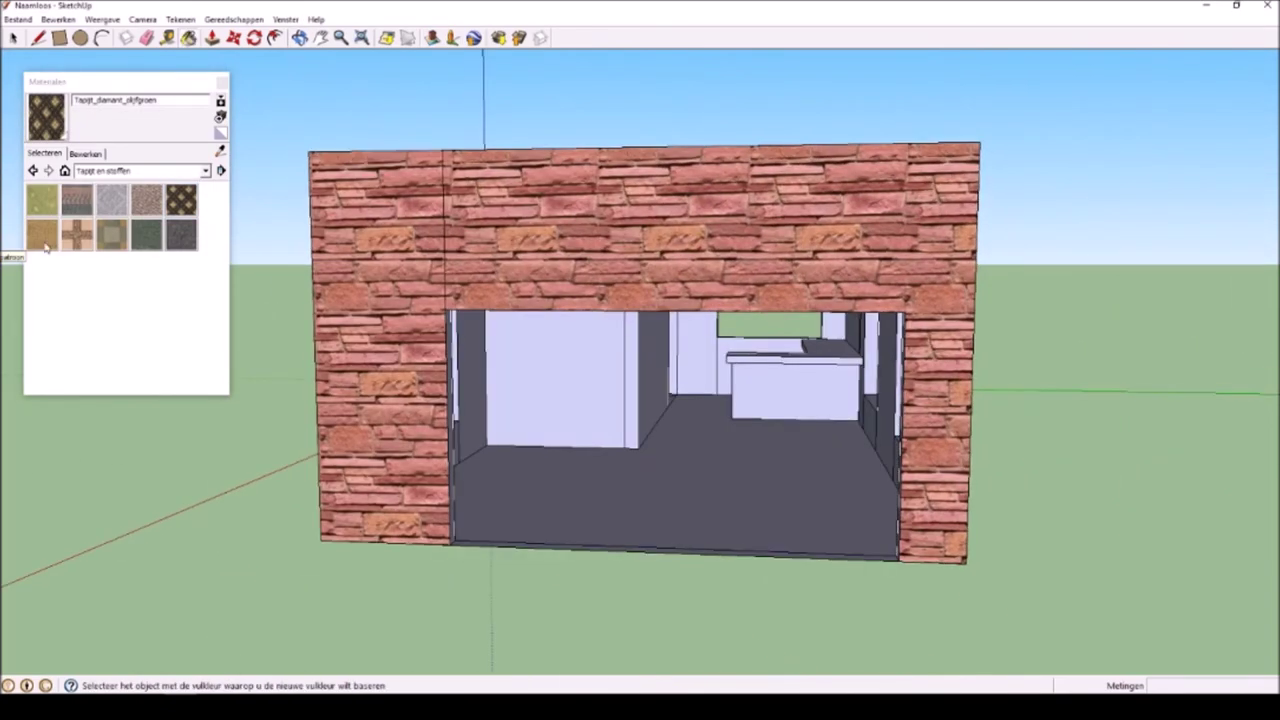
{"action": "left_click", "coordinate": [111, 234]}
{"action": "left_click", "coordinate": [603, 503]}
- Paint the pillar's front face bright green and its side face blue from Kleuren
{"action": "scroll", "coordinate": [500, 471], "scroll_direction": "up", "scroll_amount": 5}
{"action": "left_click", "coordinate": [205, 170]}
{"action": "left_click", "coordinate": [186, 223]}
{"action": "left_click", "coordinate": [42, 302]}
{"action": "left_click", "coordinate": [451, 314]}
{"action": "left_click_drag", "start_coordinate": [224, 285], "coordinate": [224, 316]}
{"action": "left_click", "coordinate": [42, 256]}
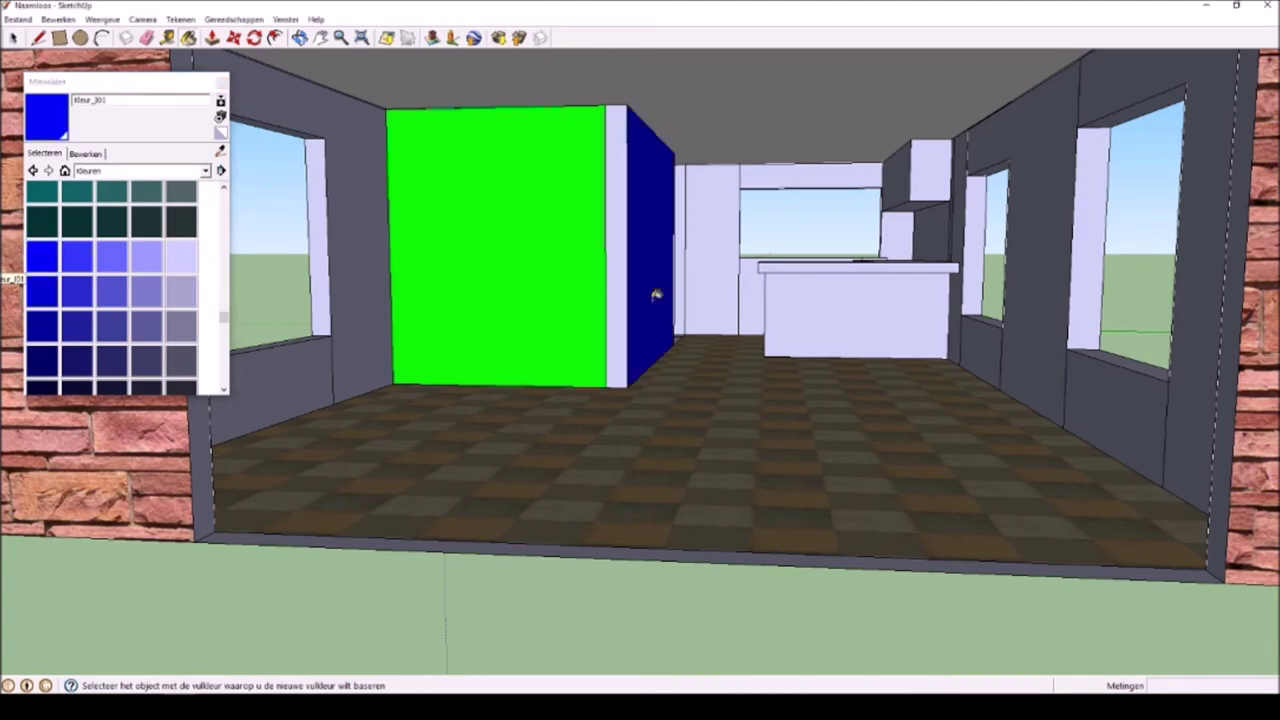
{"action": "left_click", "coordinate": [650, 250]}
{"action": "scroll", "coordinate": [800, 465], "scroll_direction": "down", "scroll_amount": 3}
{"action": "mouse_move", "coordinate": [800, 465]}
{"action": "middle_mouse_down"}
{"action": "mouse_move", "coordinate": [880, 423]}
{"action": "mouse_move", "coordinate": [549, 563]}
{"action": "mouse_move", "coordinate": [591, 572]}
{"action": "middle_mouse_up"}
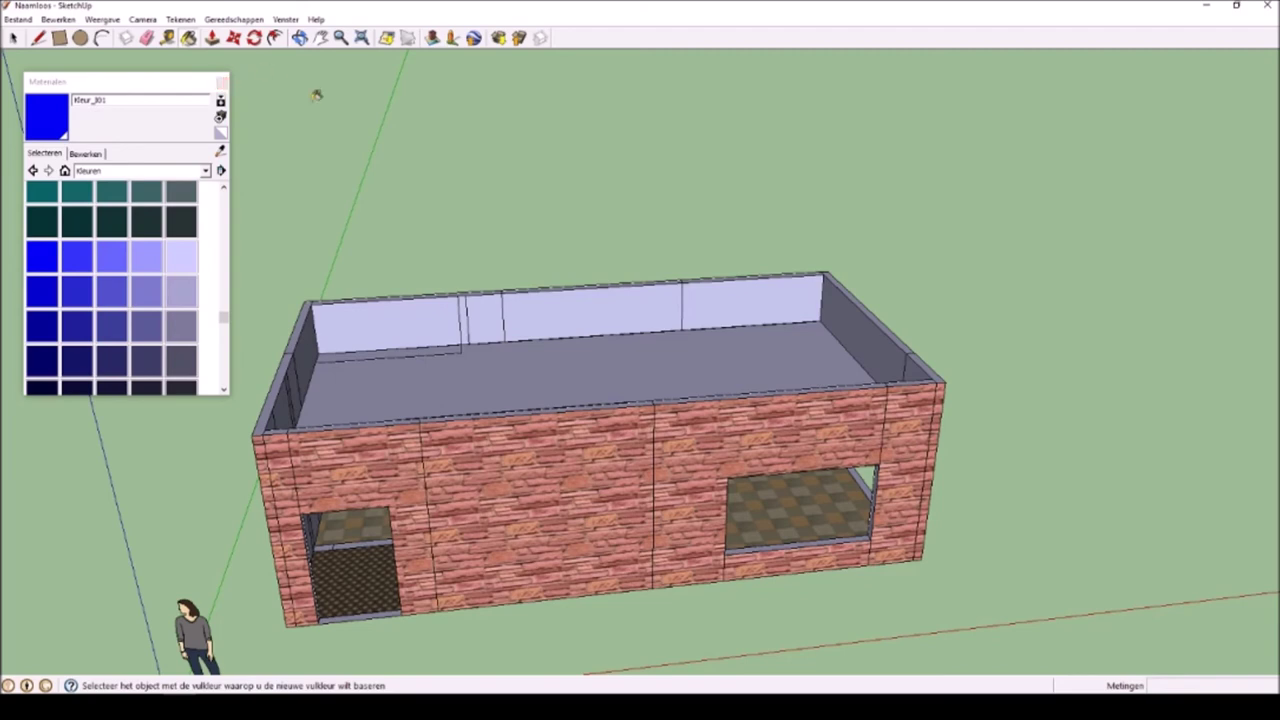
- Save the model as 'Huis VKR' with Bestand > Opslaan als
{"action": "left_click", "coordinate": [27, 20]}
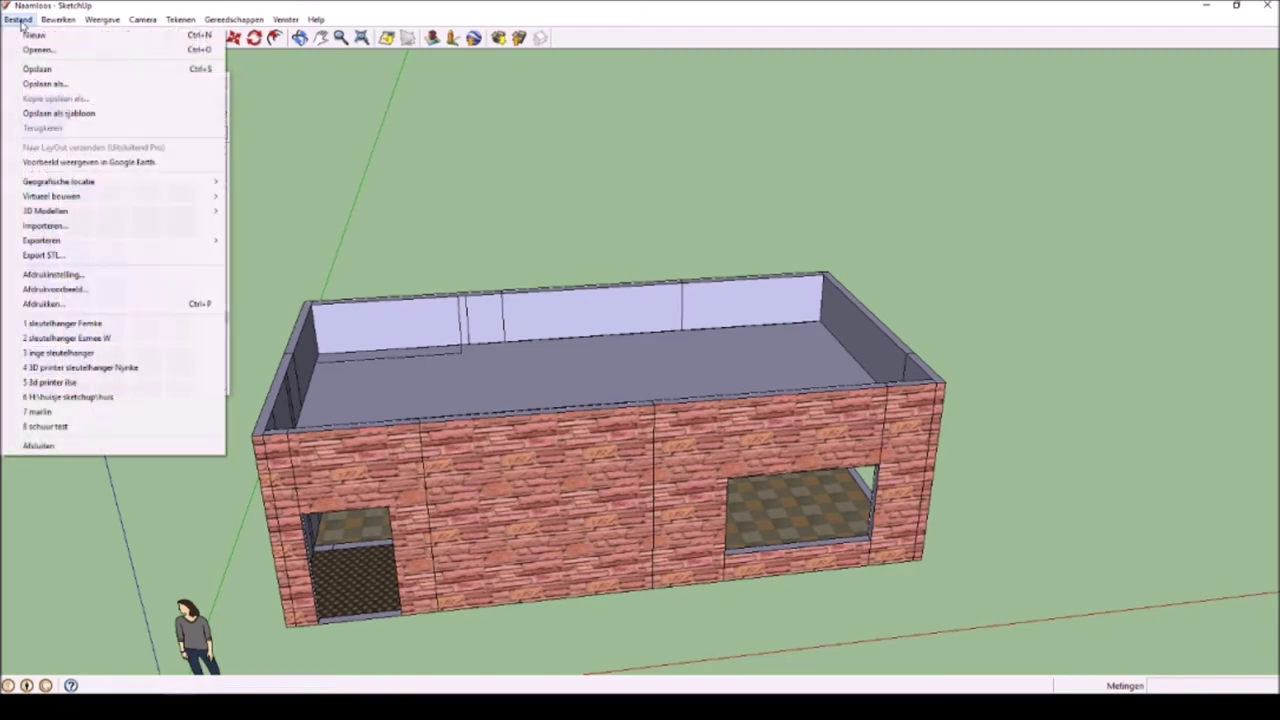
{"action": "left_click", "coordinate": [55, 86]}
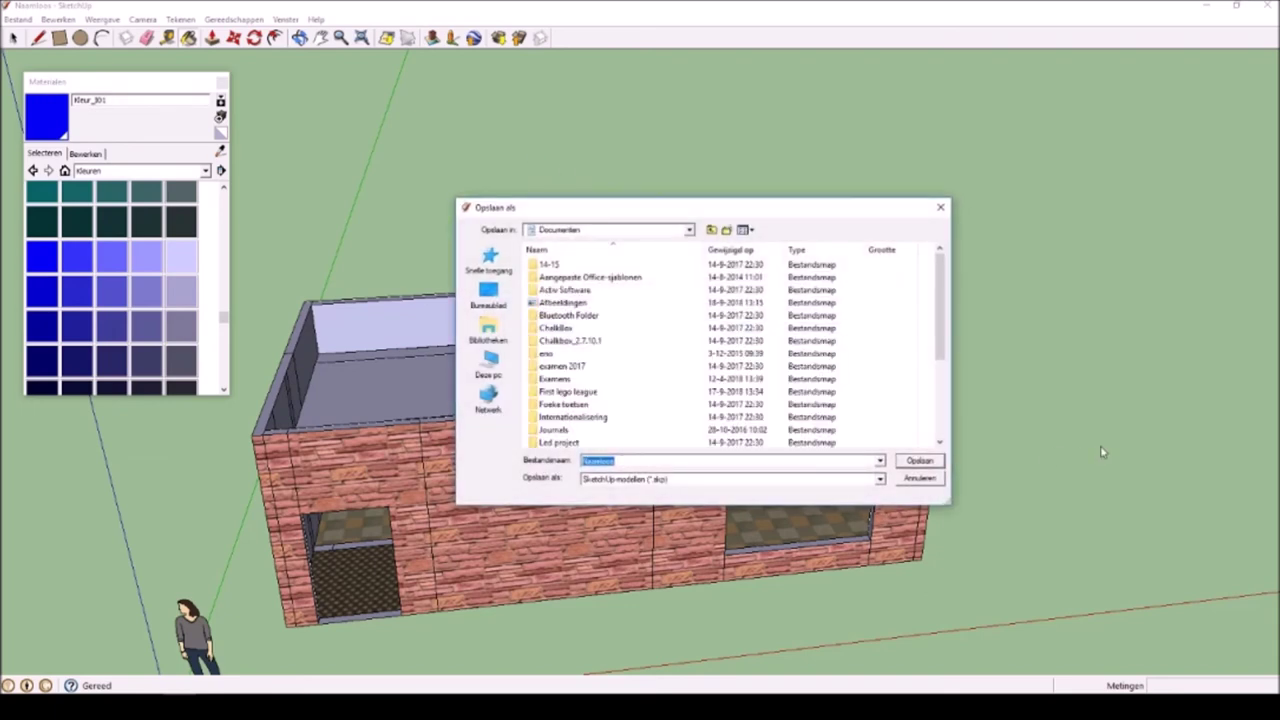
{"action": "type", "text": "Huis VKR"}
{"action": "left_click", "coordinate": [920, 462]}
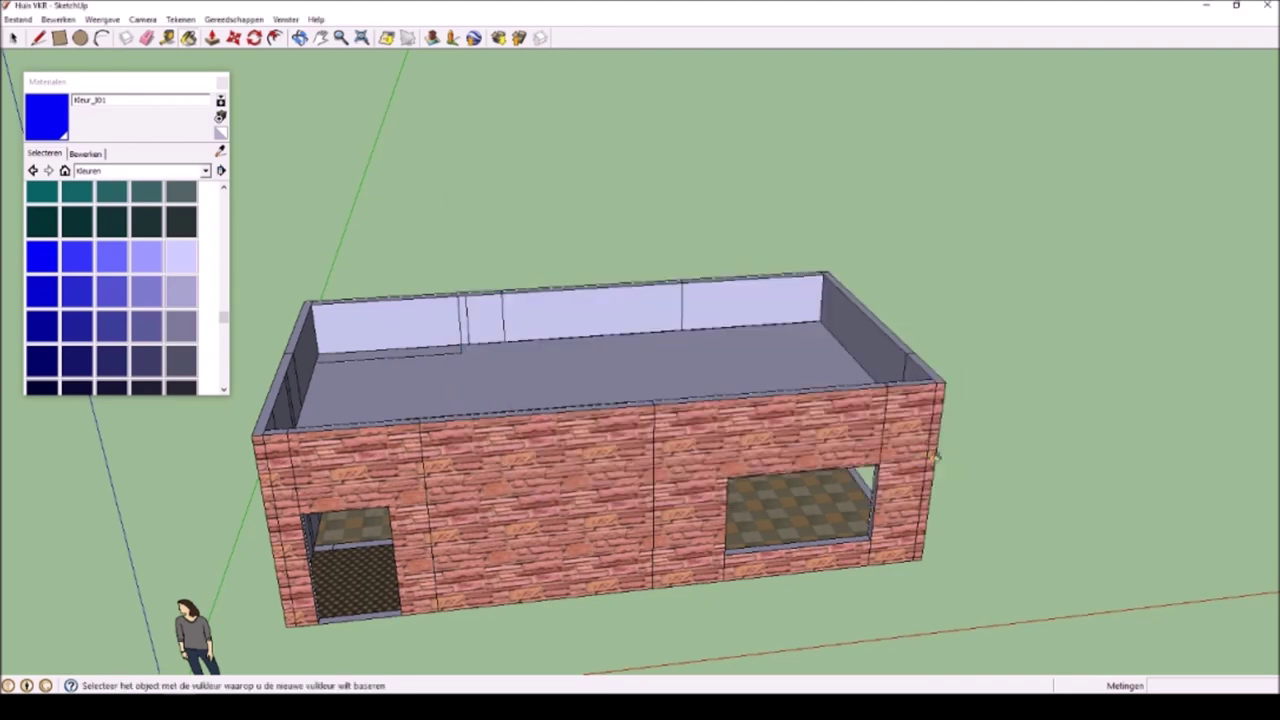